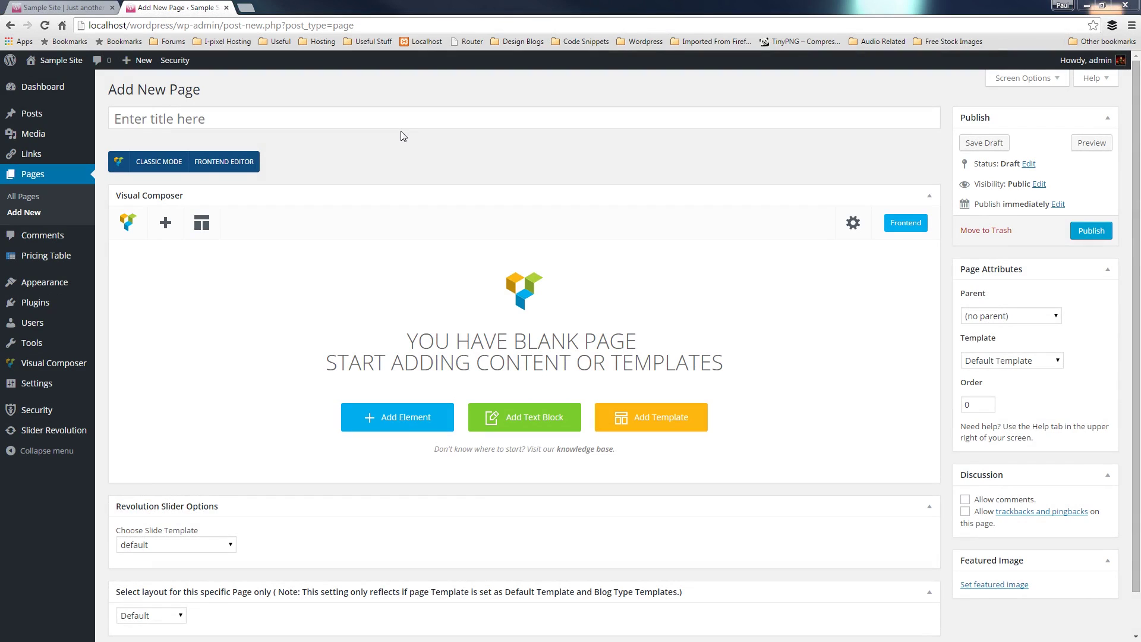
Step: Add a 2/3 + 1/3 row with a default Text Block in the left column
click(380, 429)
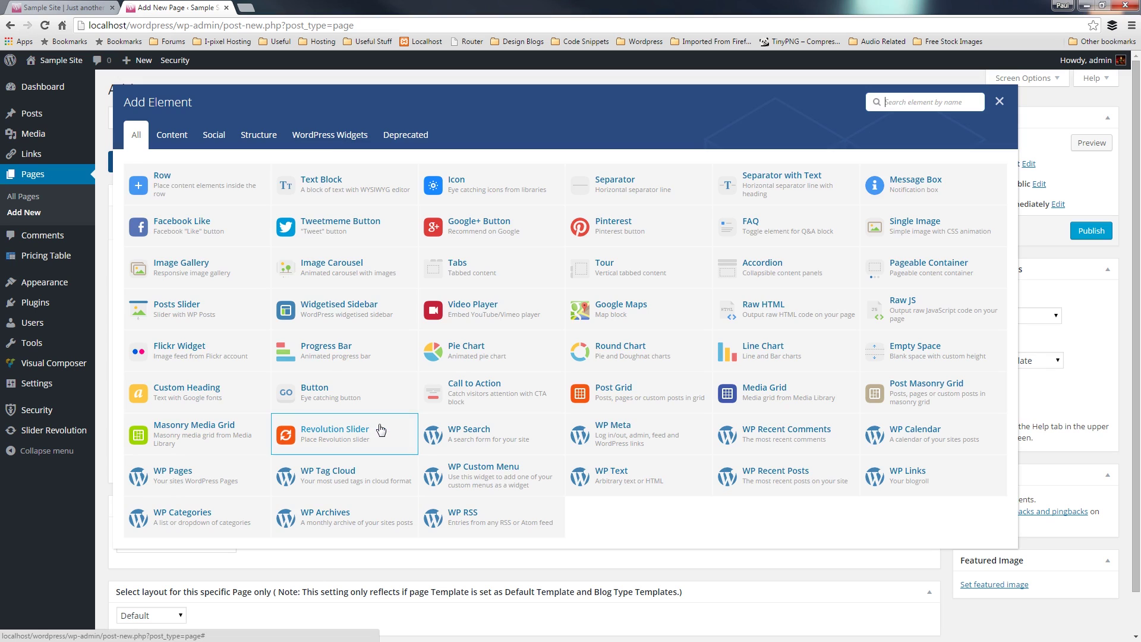
click(205, 202)
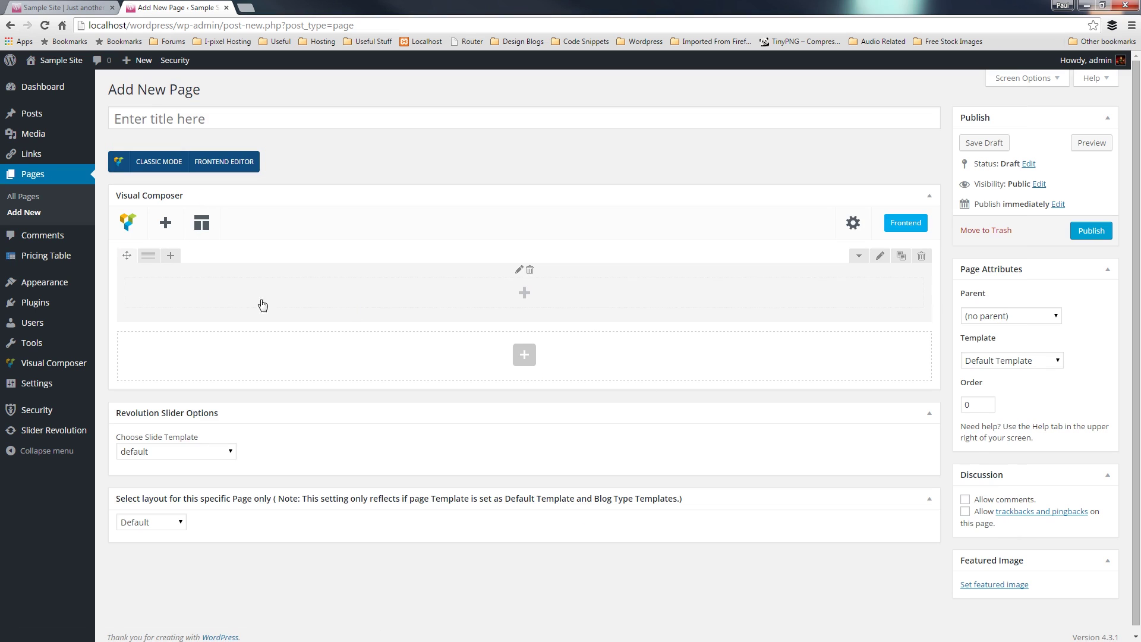
mouse_move(151, 263)
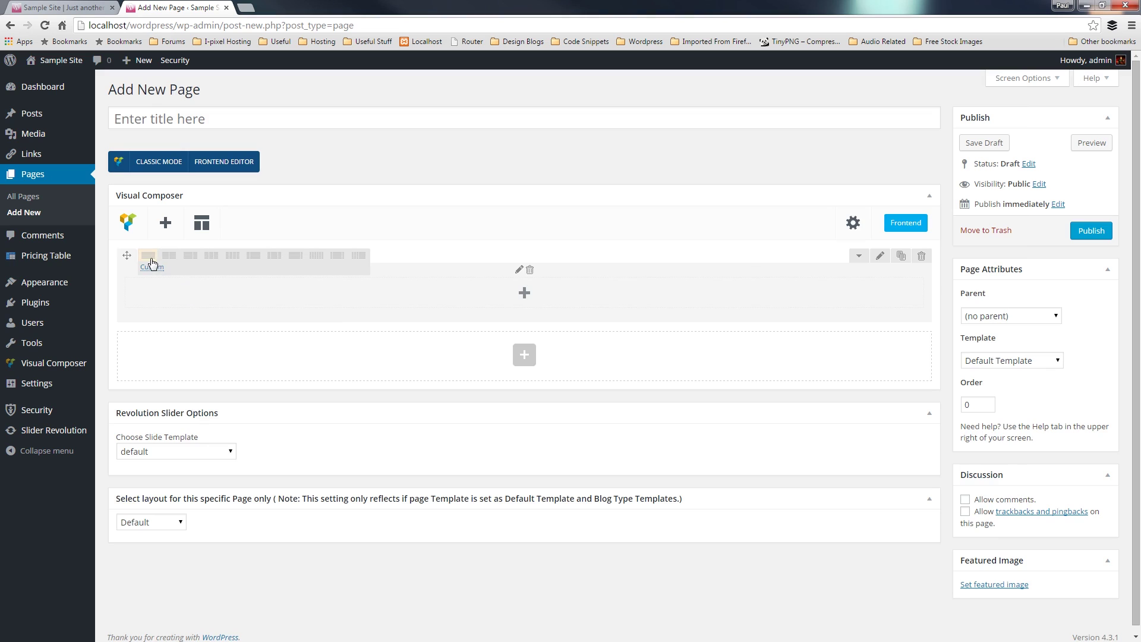
click(187, 263)
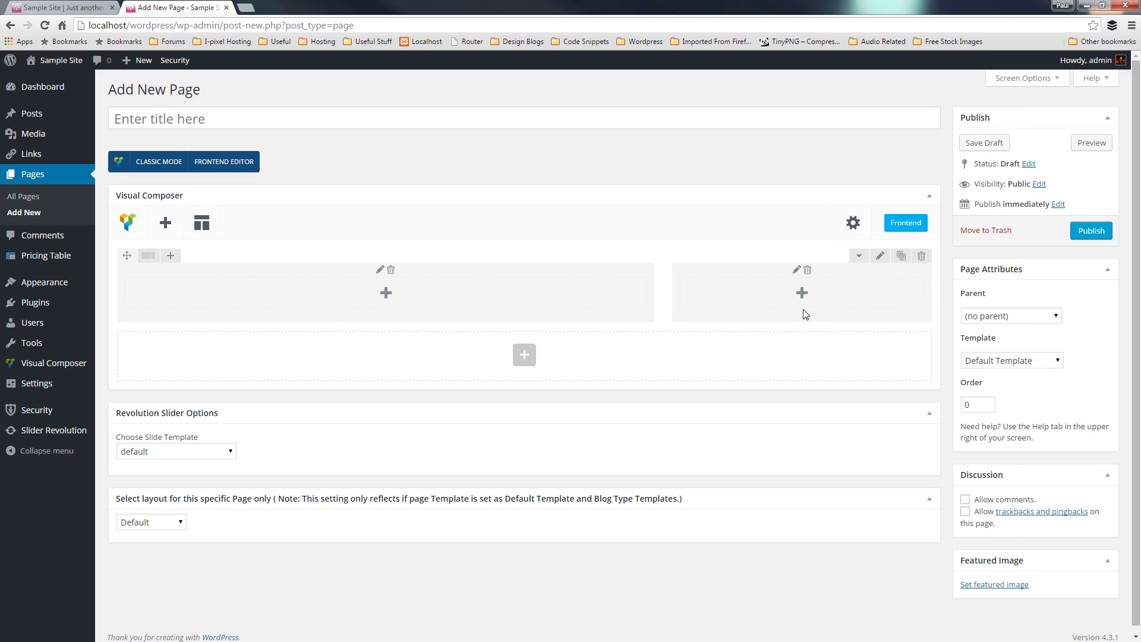
click(387, 293)
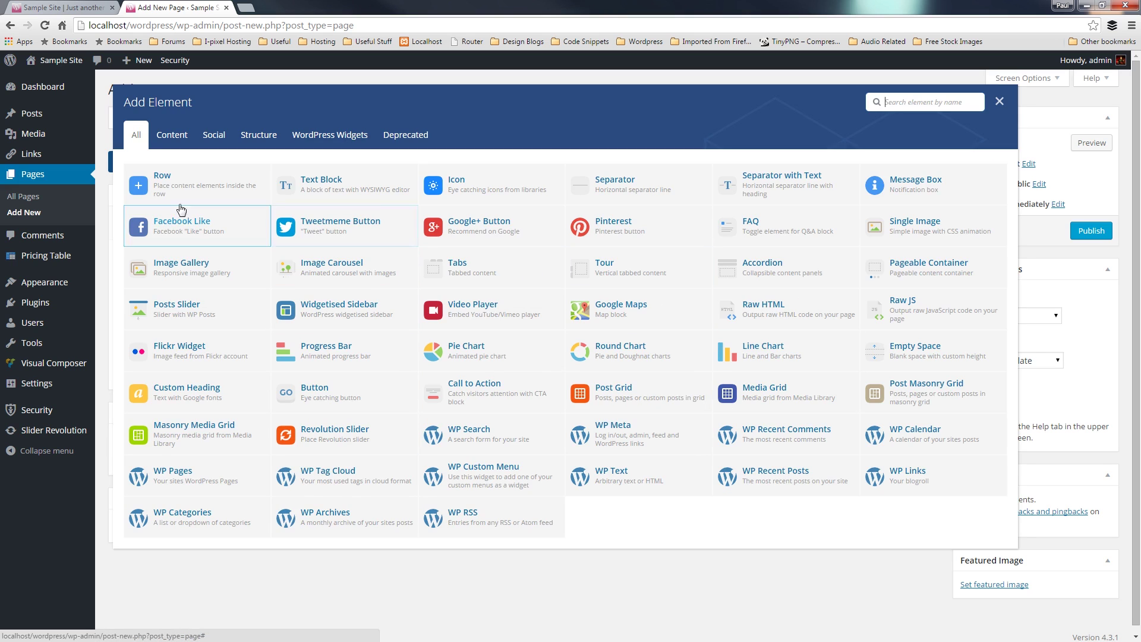
click(369, 189)
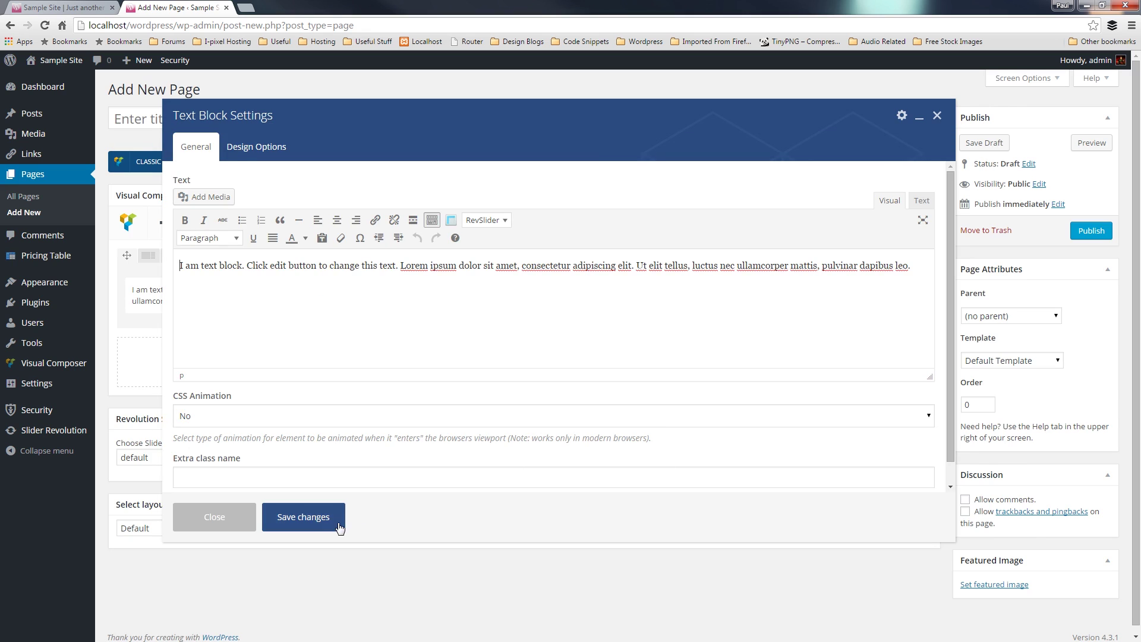
click(303, 516)
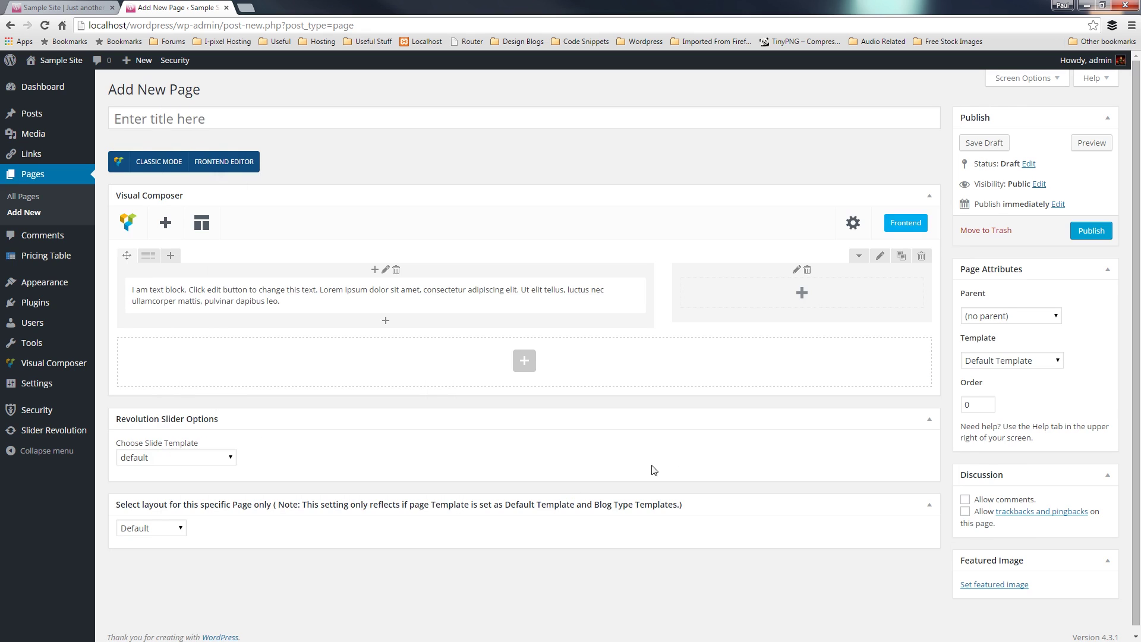
Step: Insert a Widgetised Sidebar in the right column, set to display the 'Sidebar' widget area
click(802, 294)
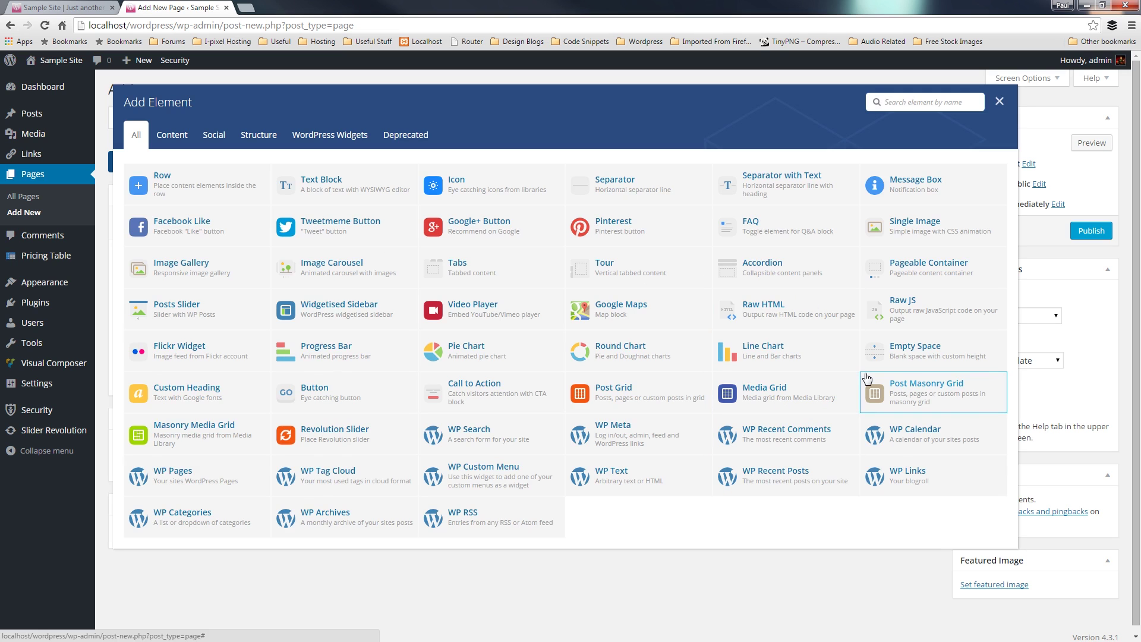
click(322, 310)
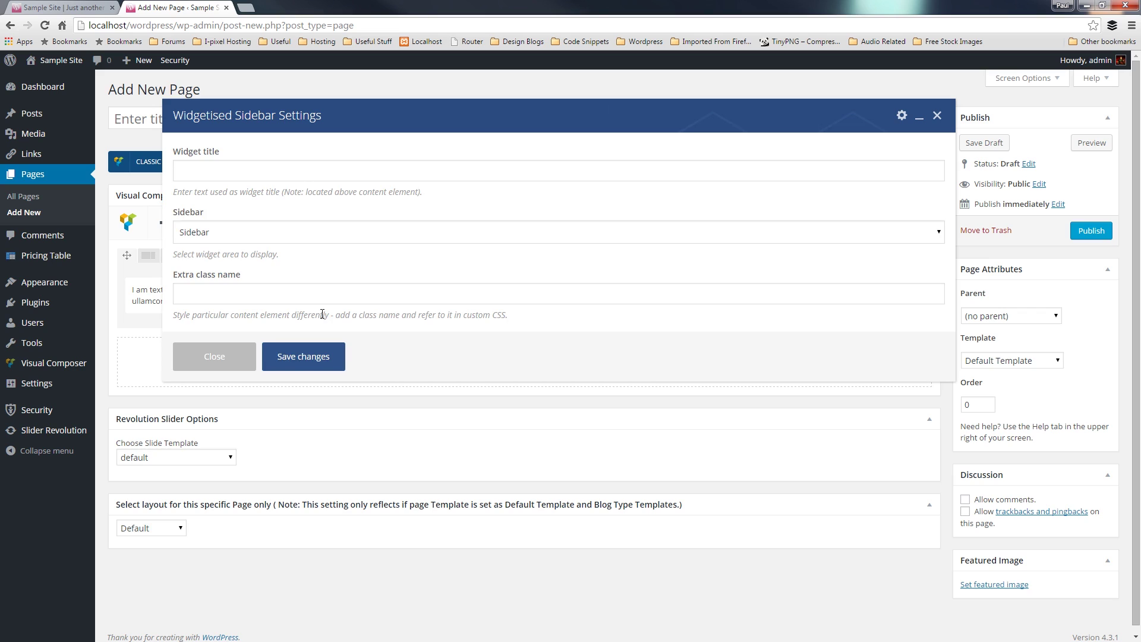
click(249, 233)
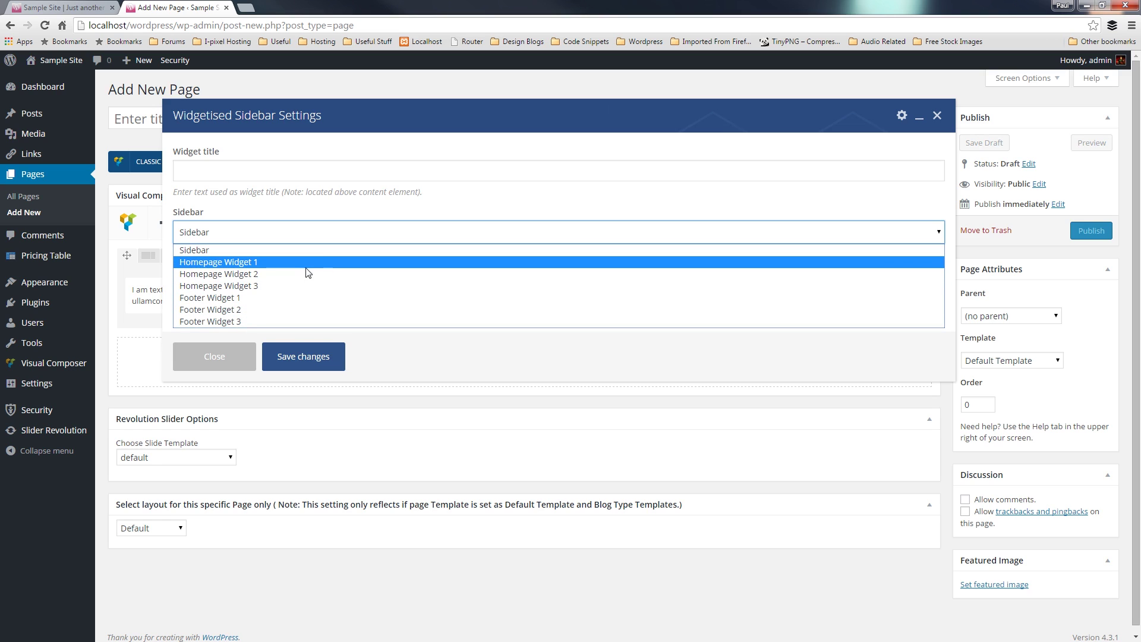
key(Up)
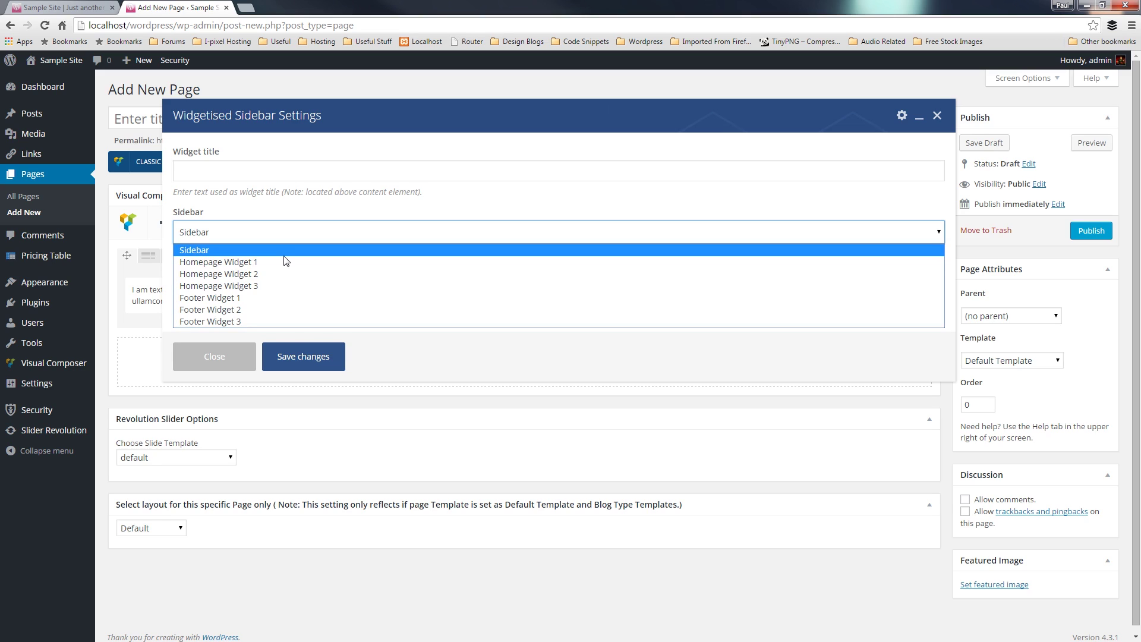
click(201, 252)
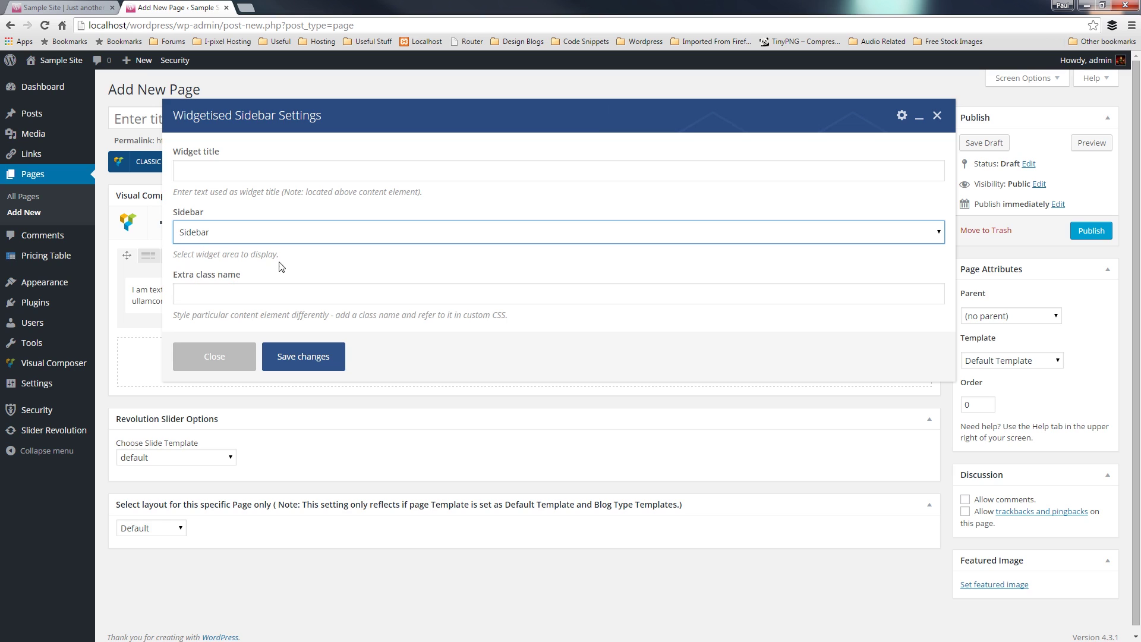
Step: Save the sidebar settings and set the page template to Full-width (no sidebar)
click(302, 358)
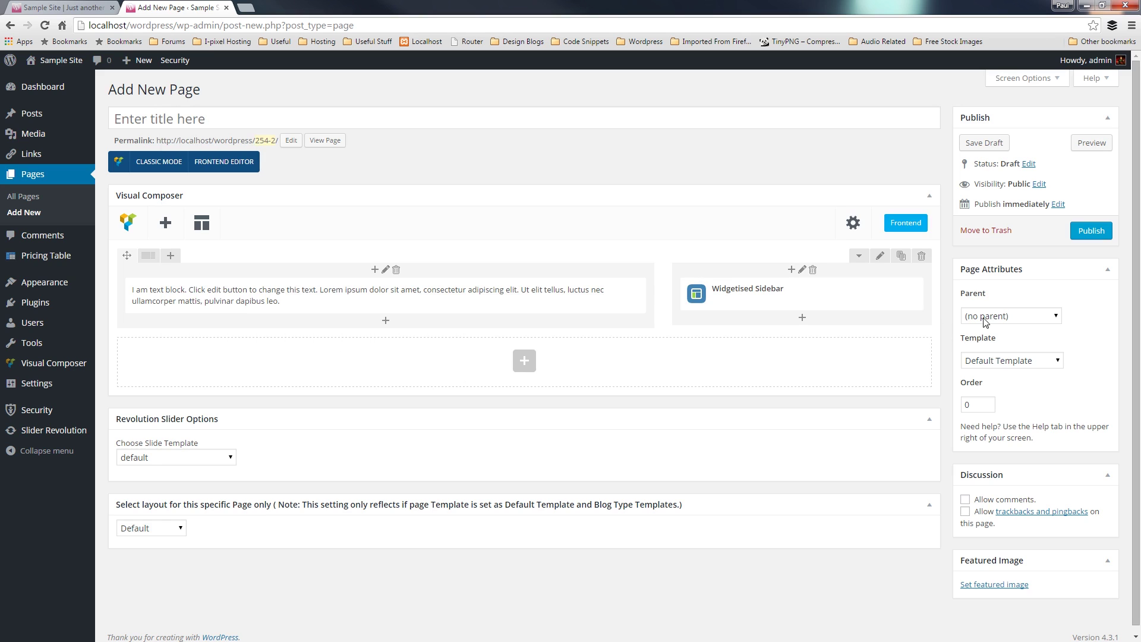
click(1032, 360)
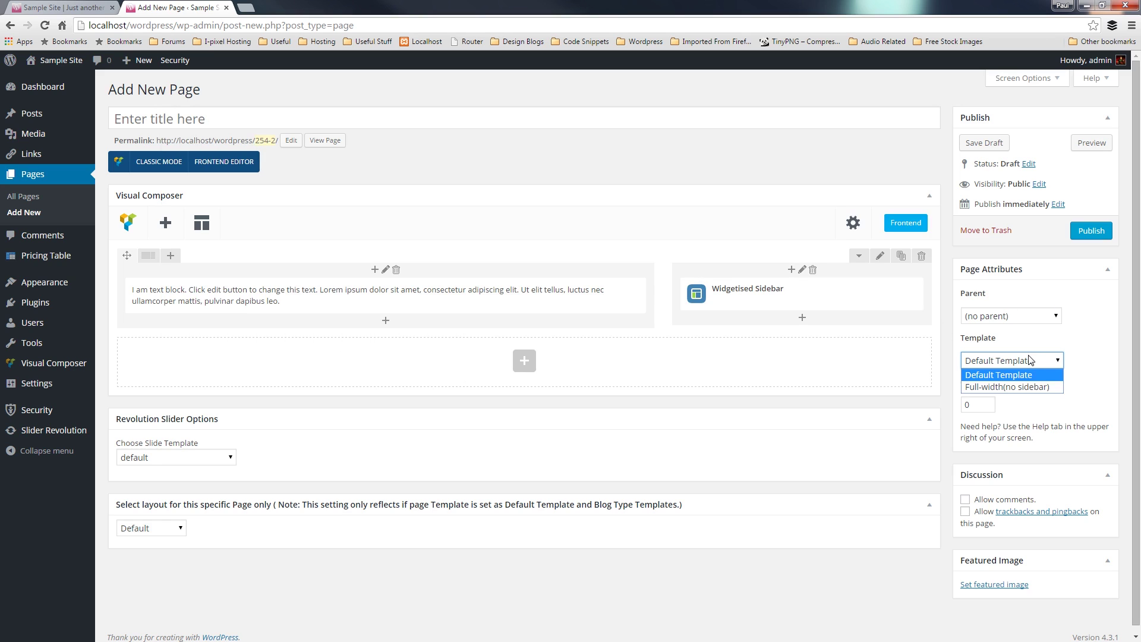
click(1010, 387)
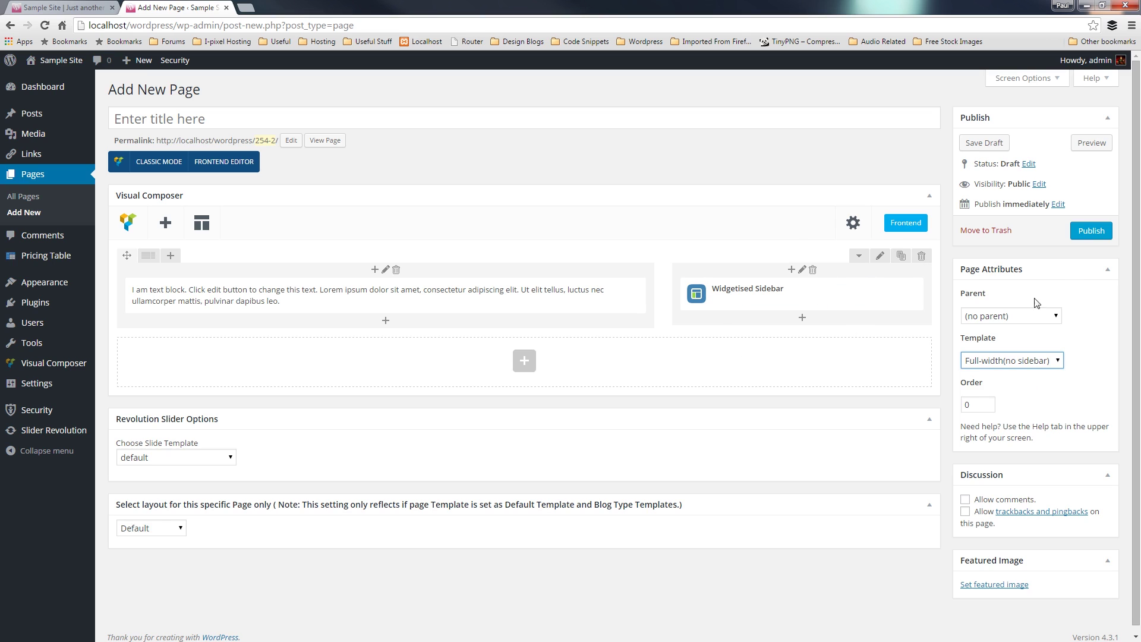
Step: Title the page 'Sidebar' and publish it
click(324, 125)
text(Sidebar)
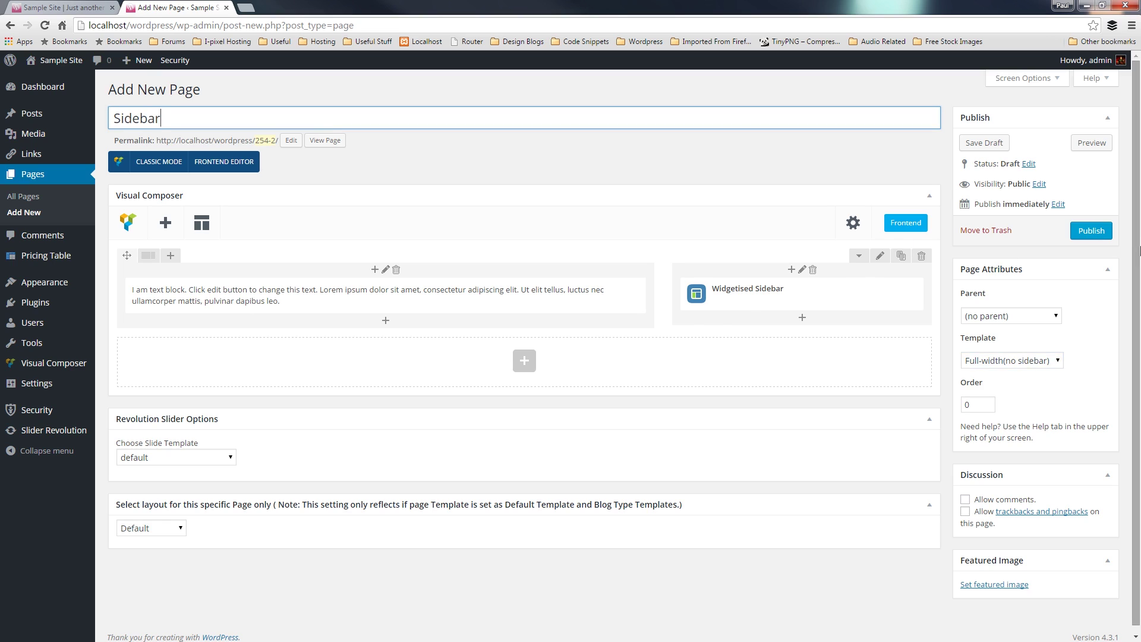
click(1103, 236)
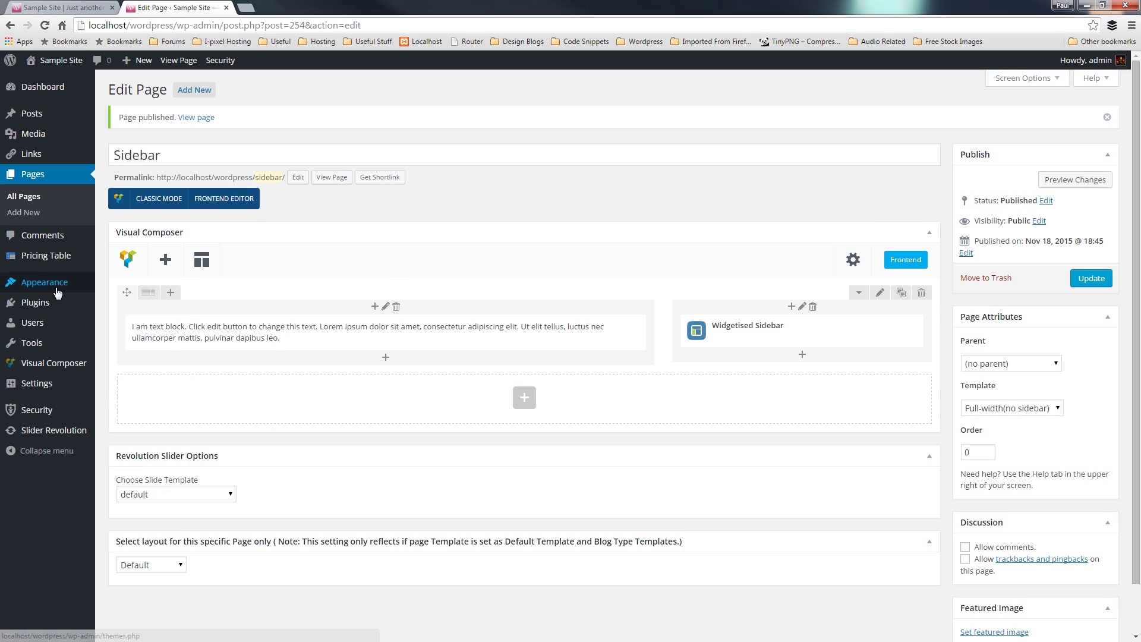
Step: Go to Appearance > Widgets to see the widgets in the Sidebar area
mouse_move(57, 291)
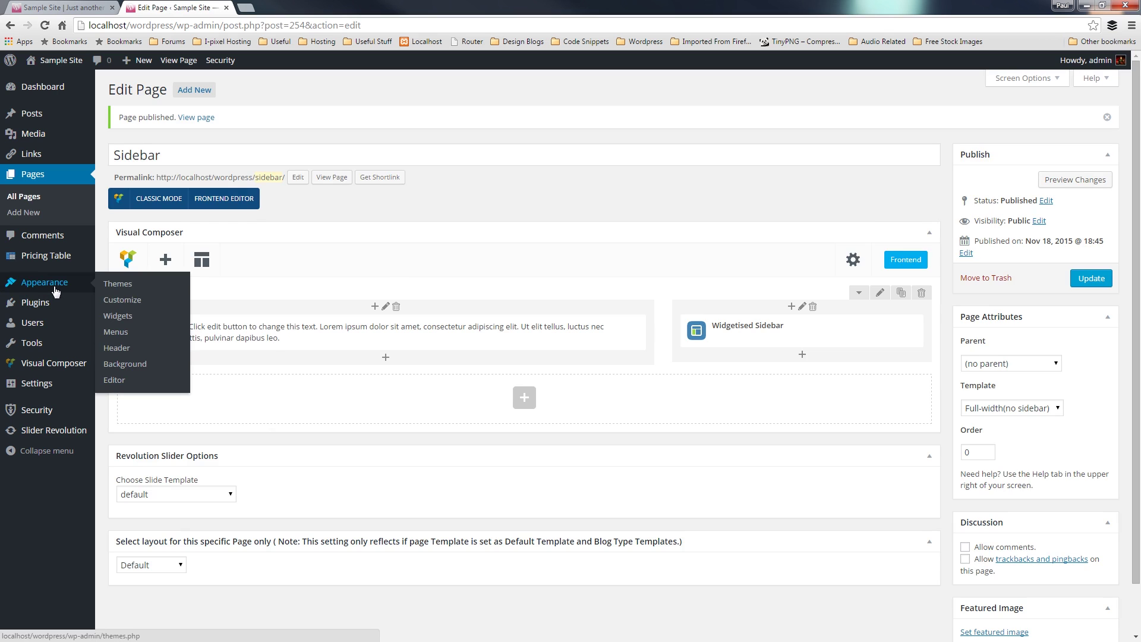
click(117, 317)
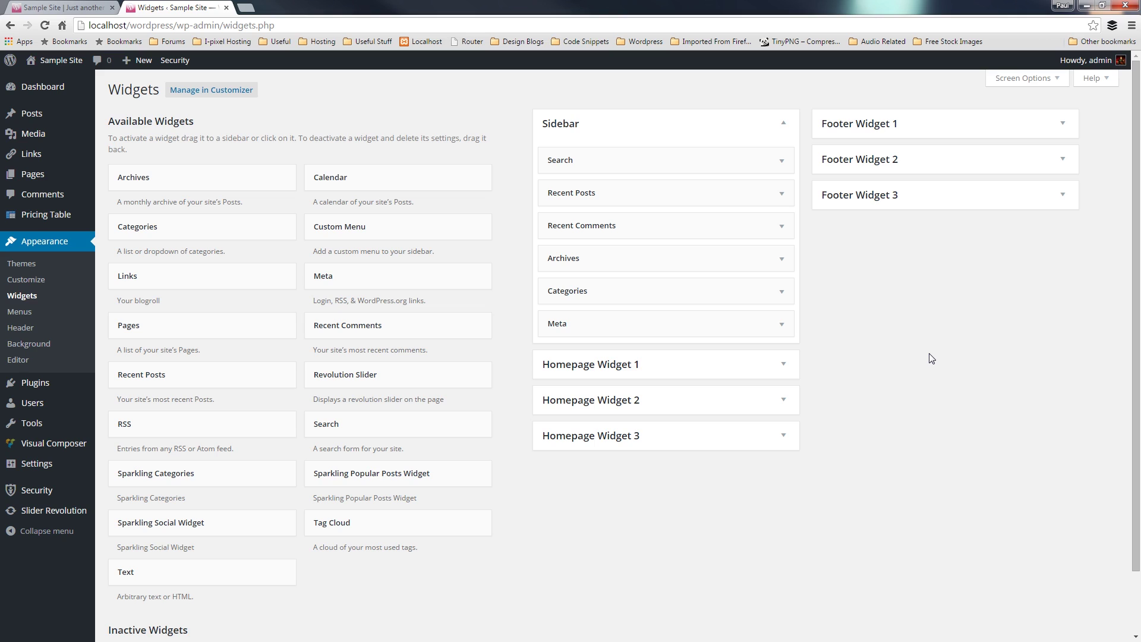
Step: Delete the Search, Recent Posts, Recent Comments, Archives, Categories and Meta widgets from the Sidebar area
click(781, 162)
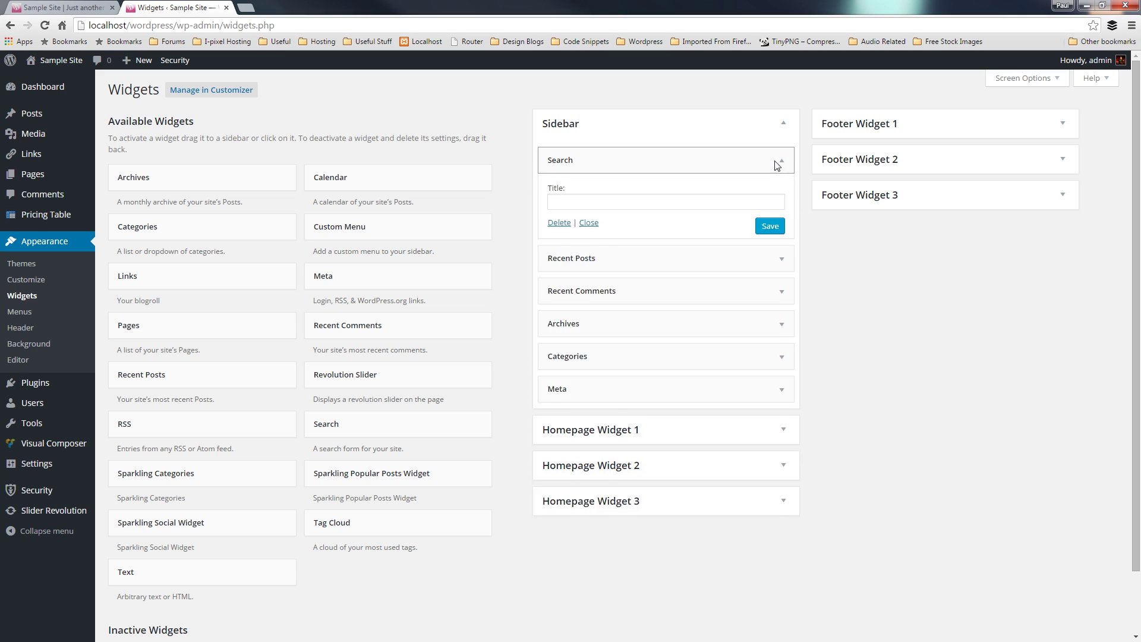
click(559, 223)
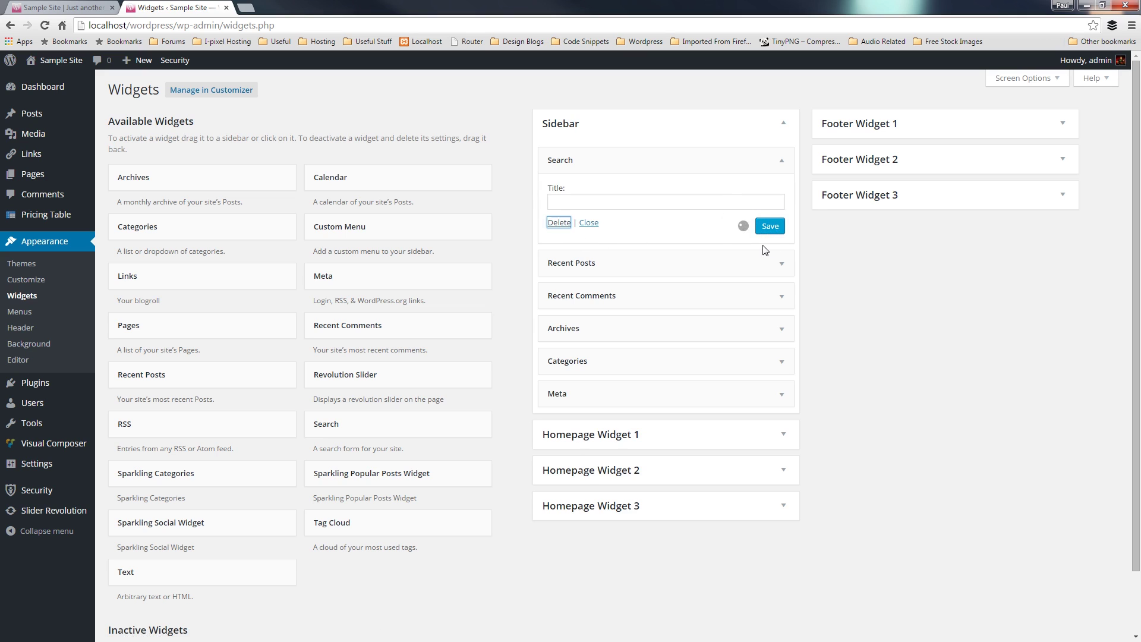
click(781, 161)
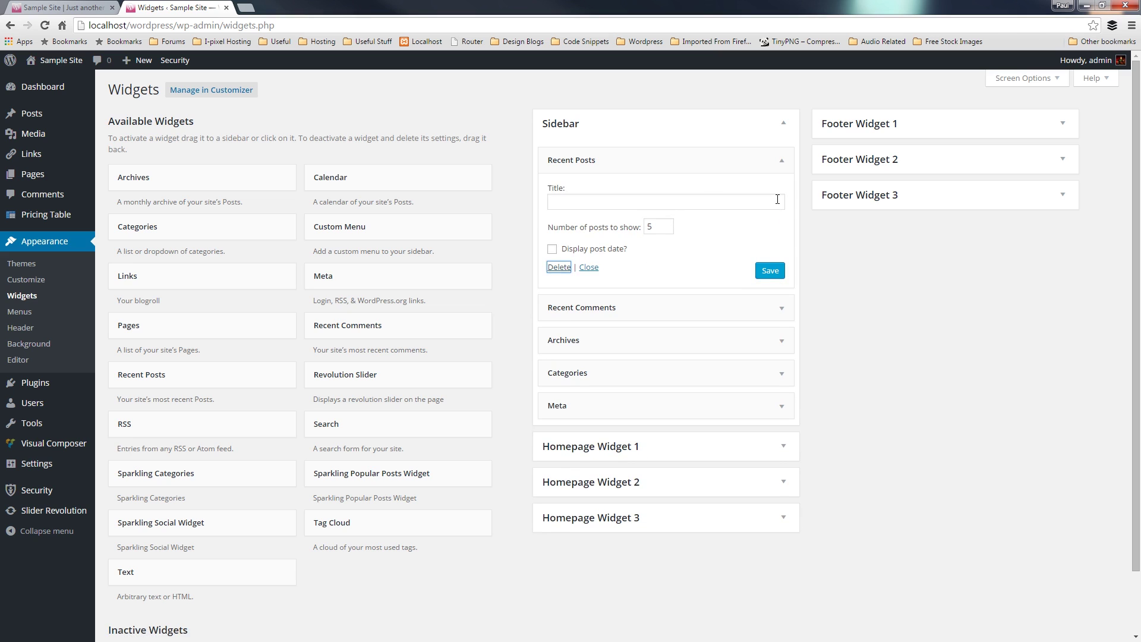
click(787, 165)
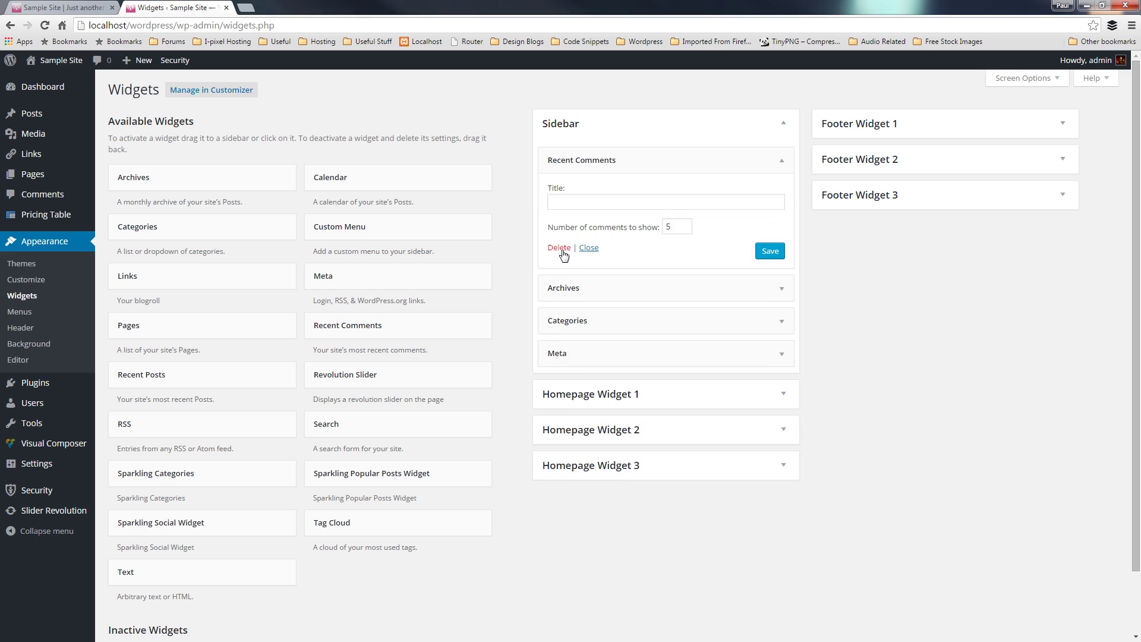
key(Return)
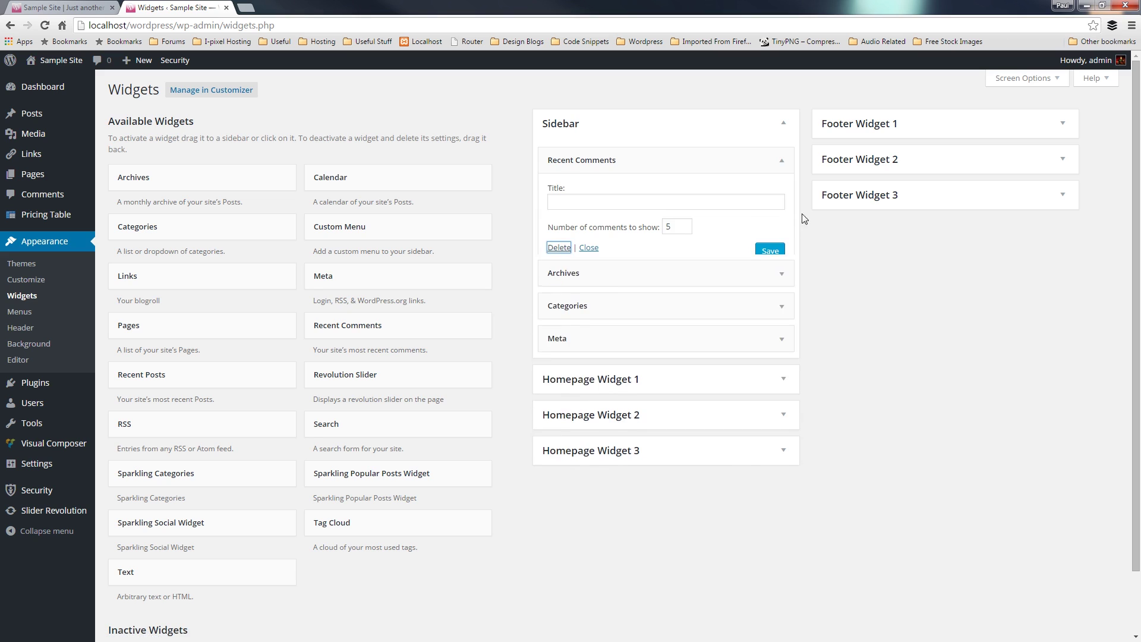
click(782, 162)
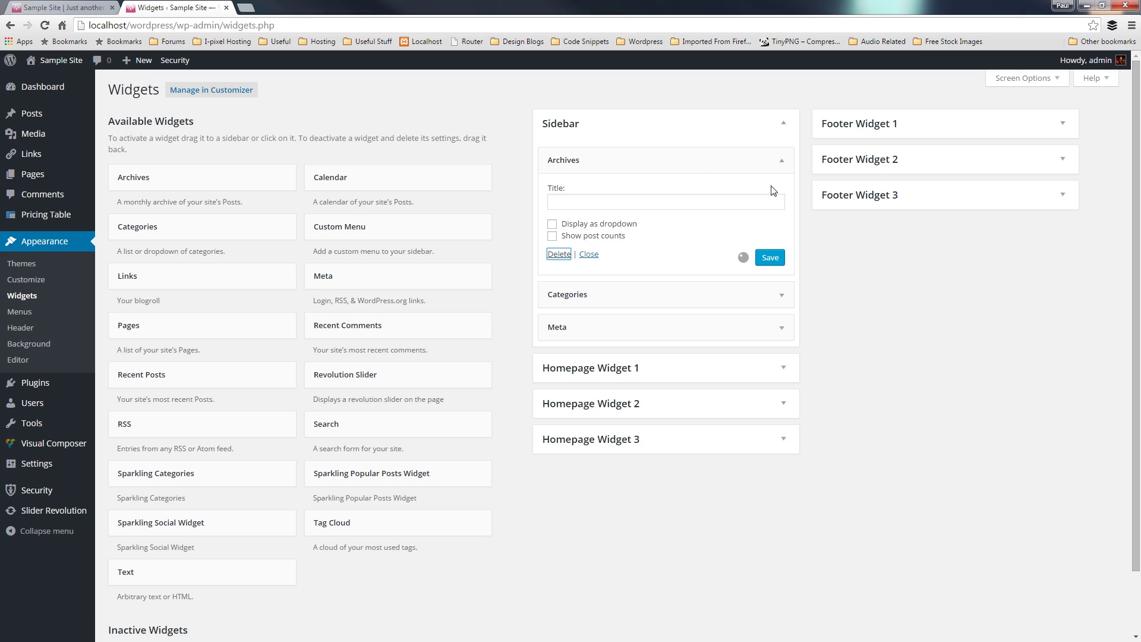
key(Return)
click(781, 162)
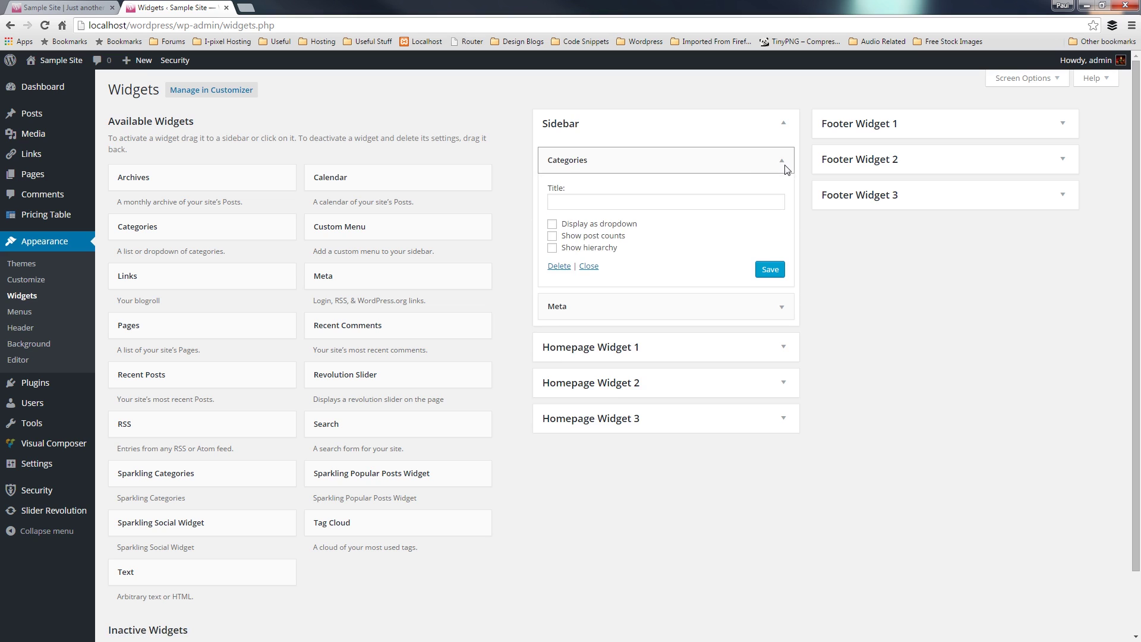
click(558, 267)
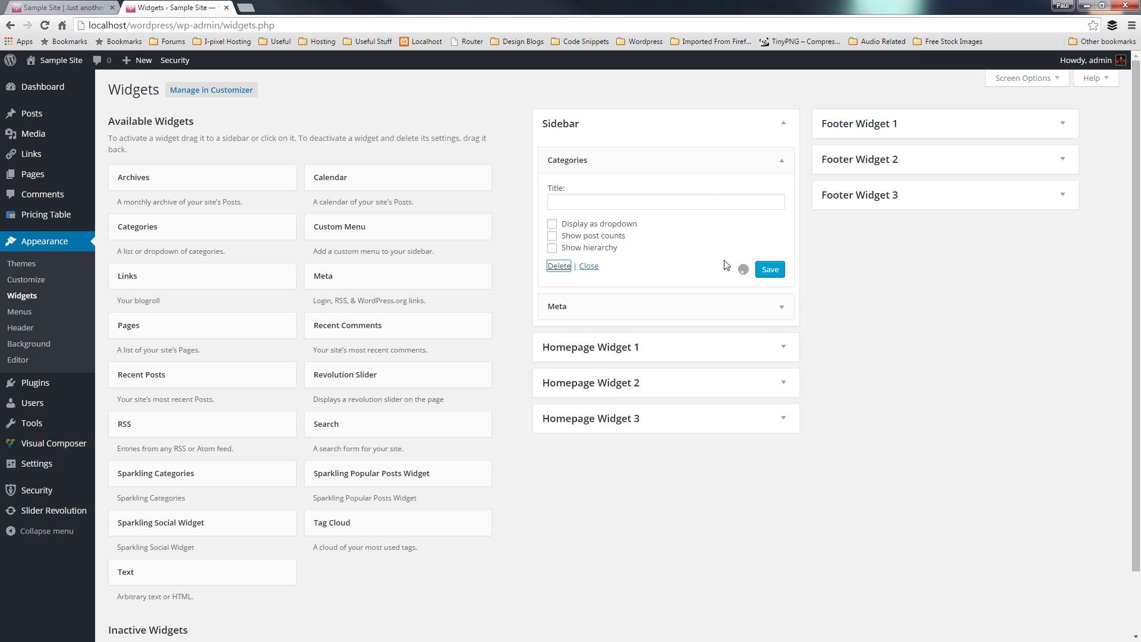
click(782, 164)
click(559, 222)
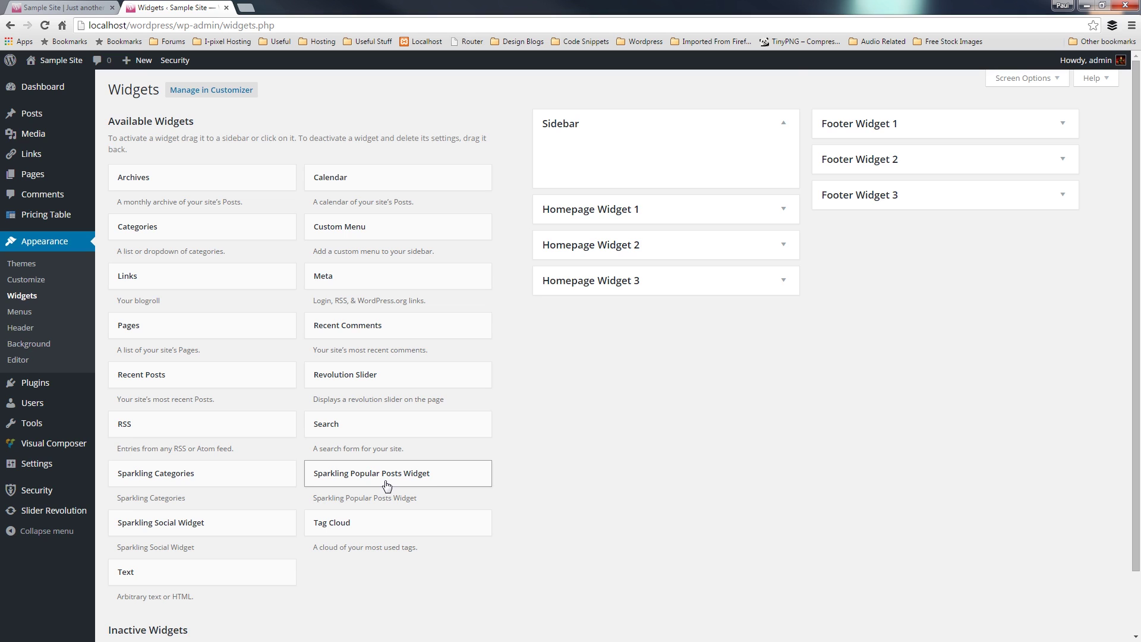
scroll(658, 444, down, 2)
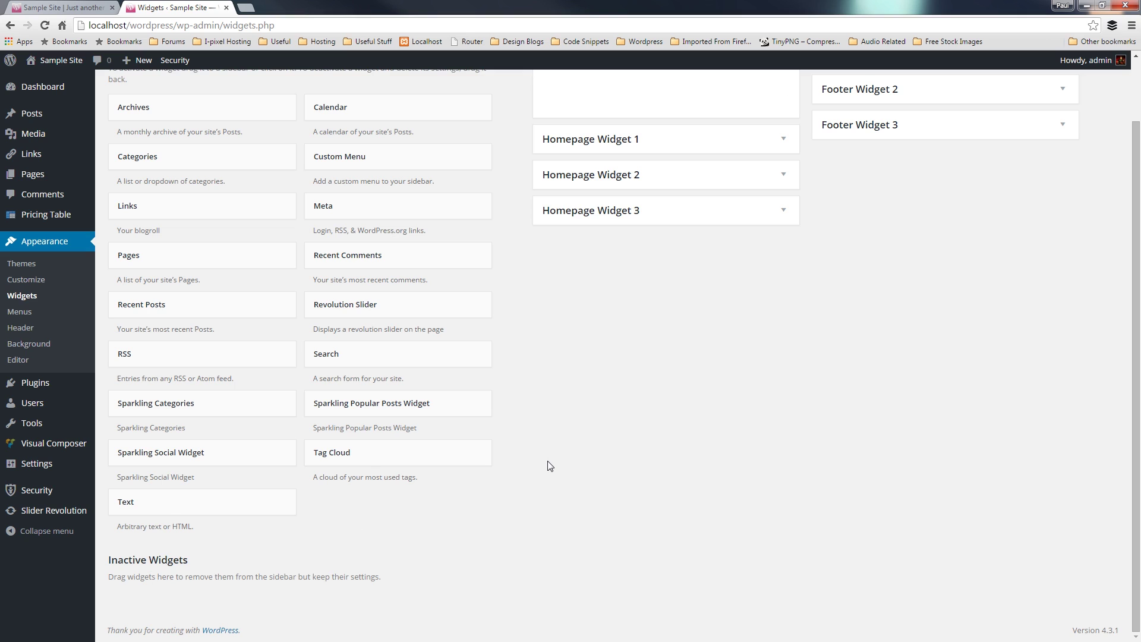
scroll(855, 250, up, 2)
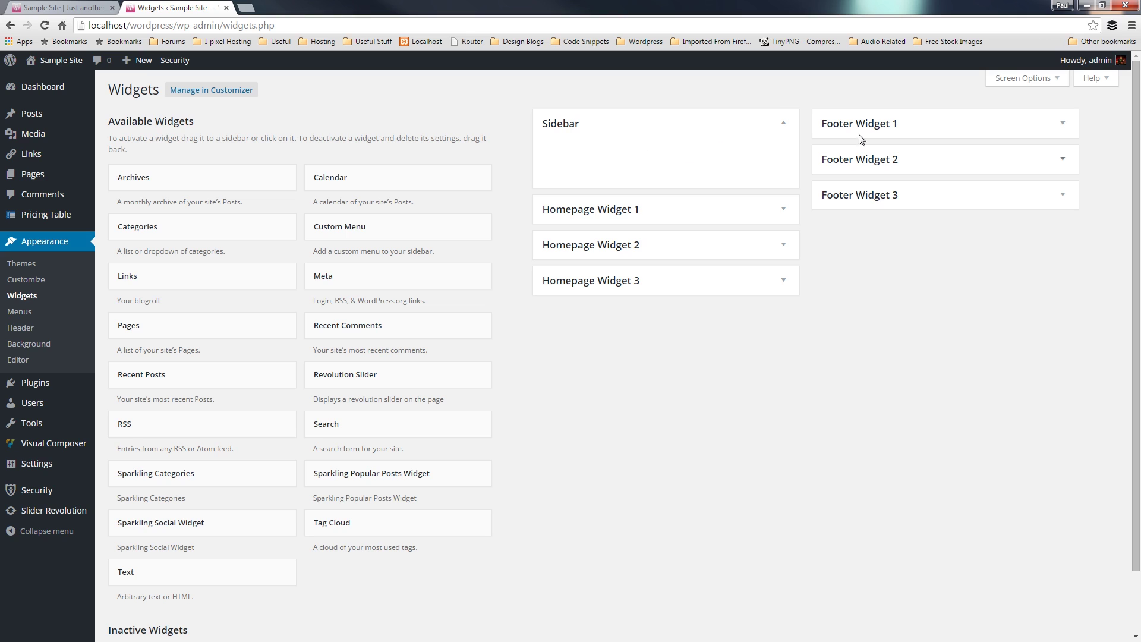
scroll(790, 399, down, 2)
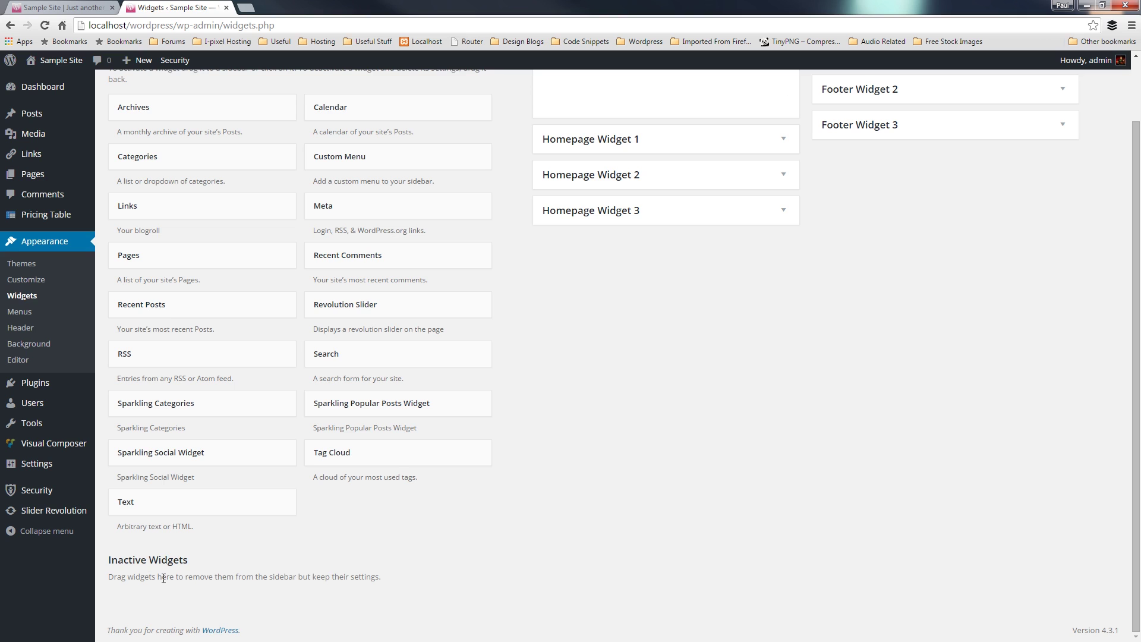
scroll(713, 440, up, 3)
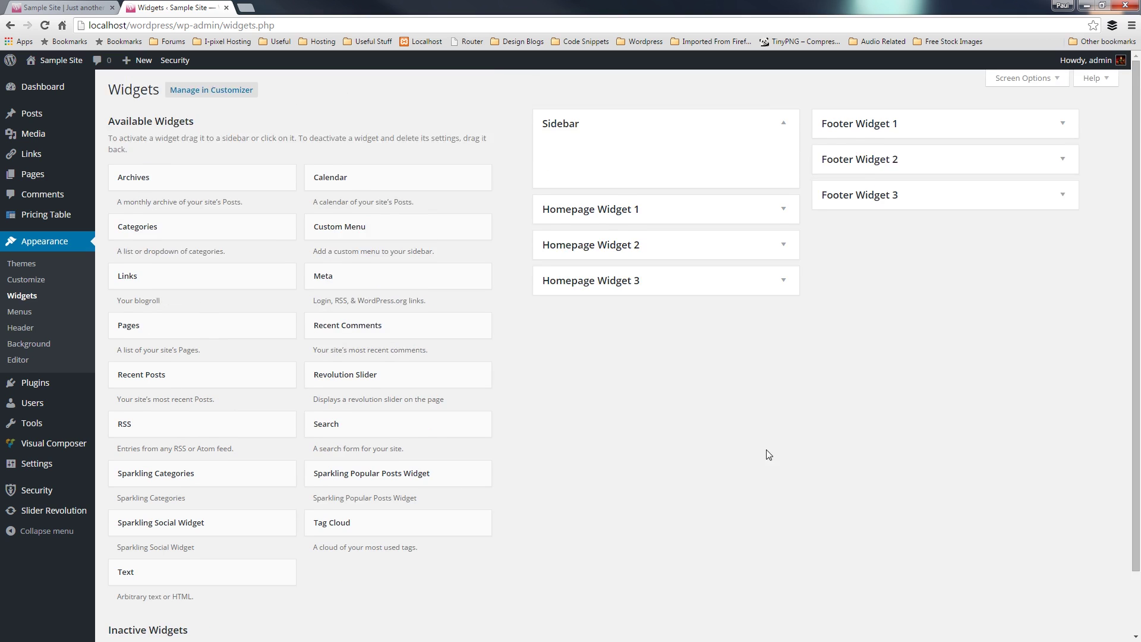
scroll(820, 481, down, 1)
Step: Drag Sparkling Categories, Sparkling Social Widget and Recent Comments into the Sidebar area, in that order
scroll(717, 485, up, 1)
drag(171, 474, 643, 149)
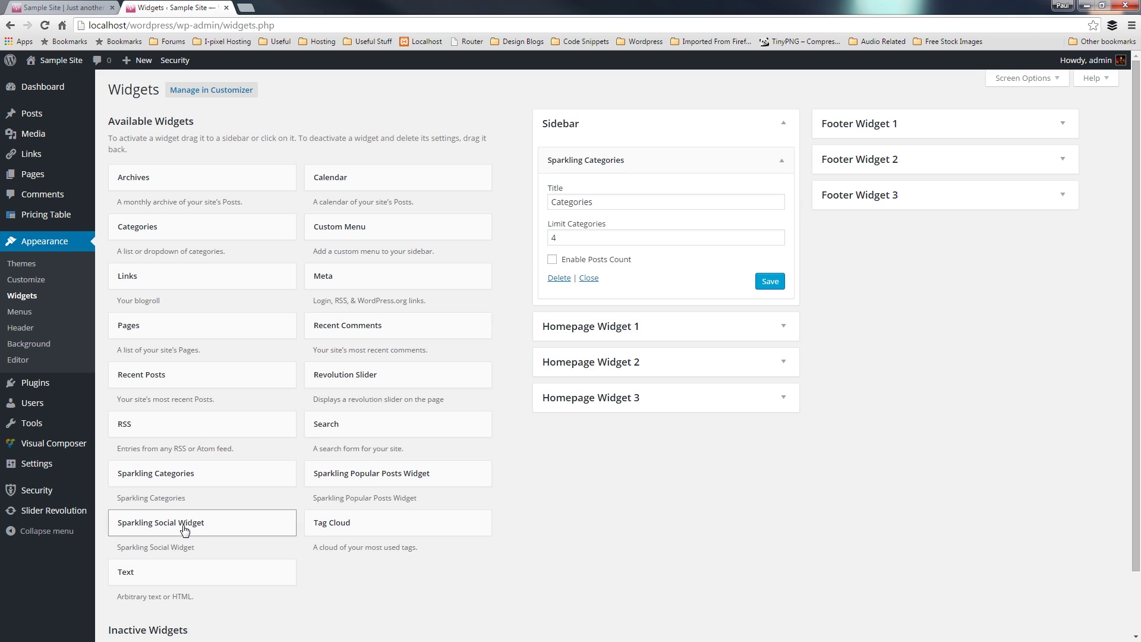
drag(184, 528, 640, 315)
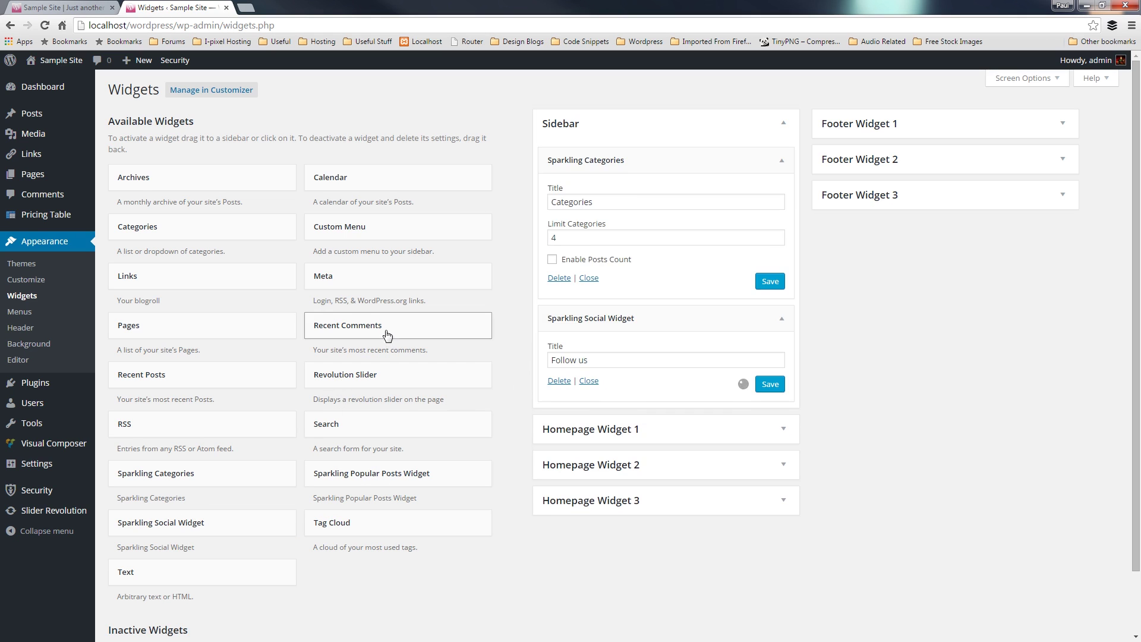
drag(380, 331, 642, 419)
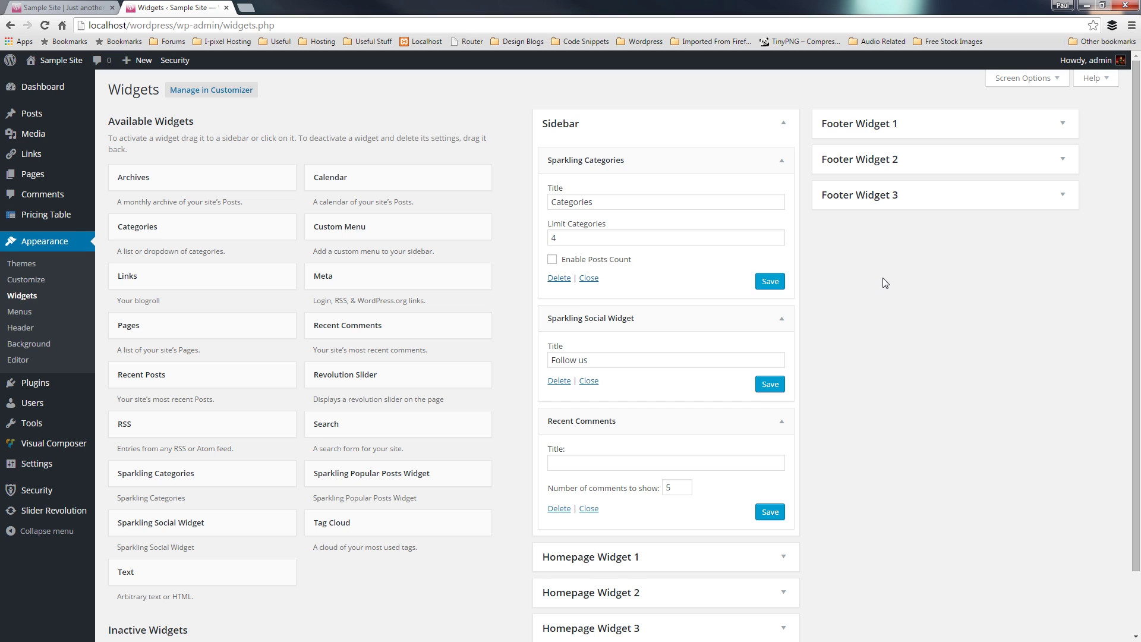
scroll(884, 283, down, 2)
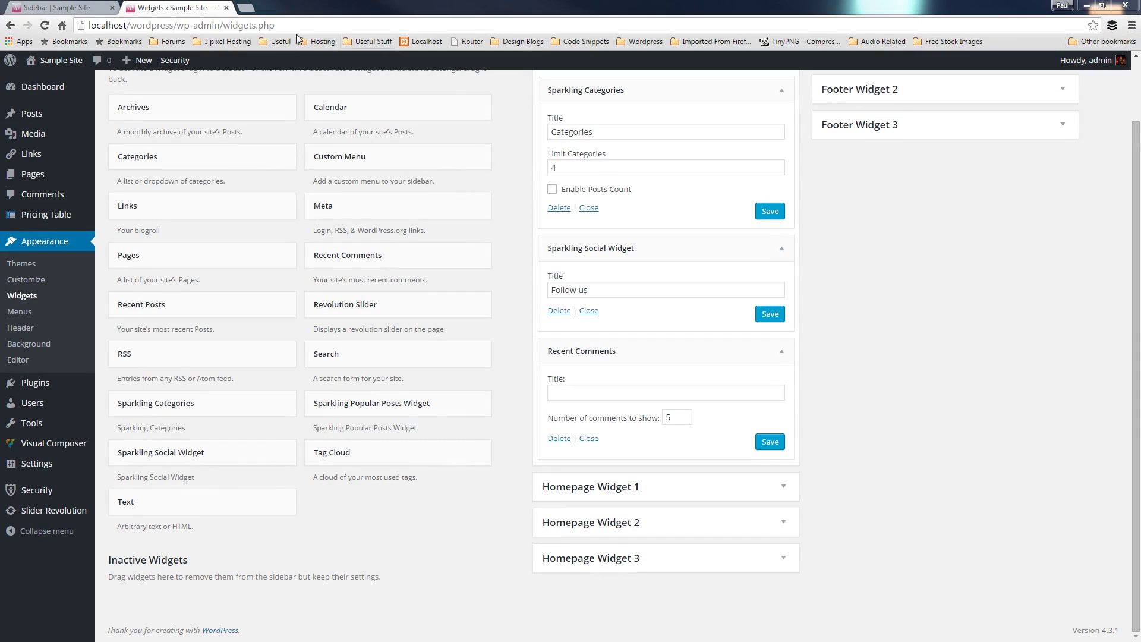
Step: Switch to the 'Sidebar | Sample Site' tab to view the live page and its right sidebar
click(61, 10)
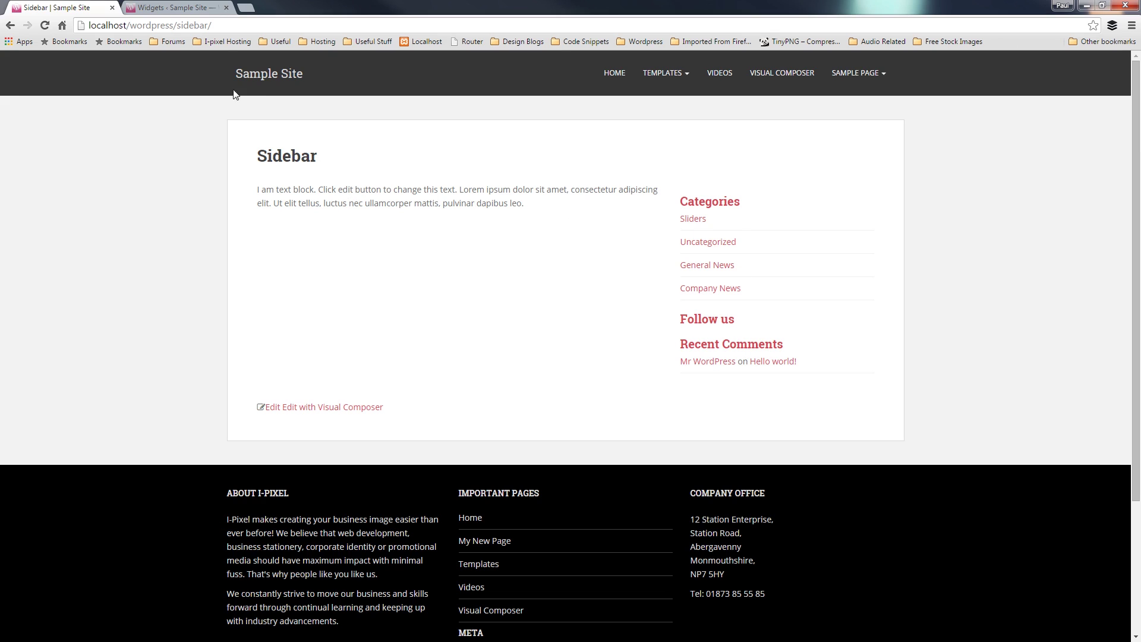
Step: Back on Widgets, add Search, Pages and Archives widgets to Homepage Widget 1
click(195, 9)
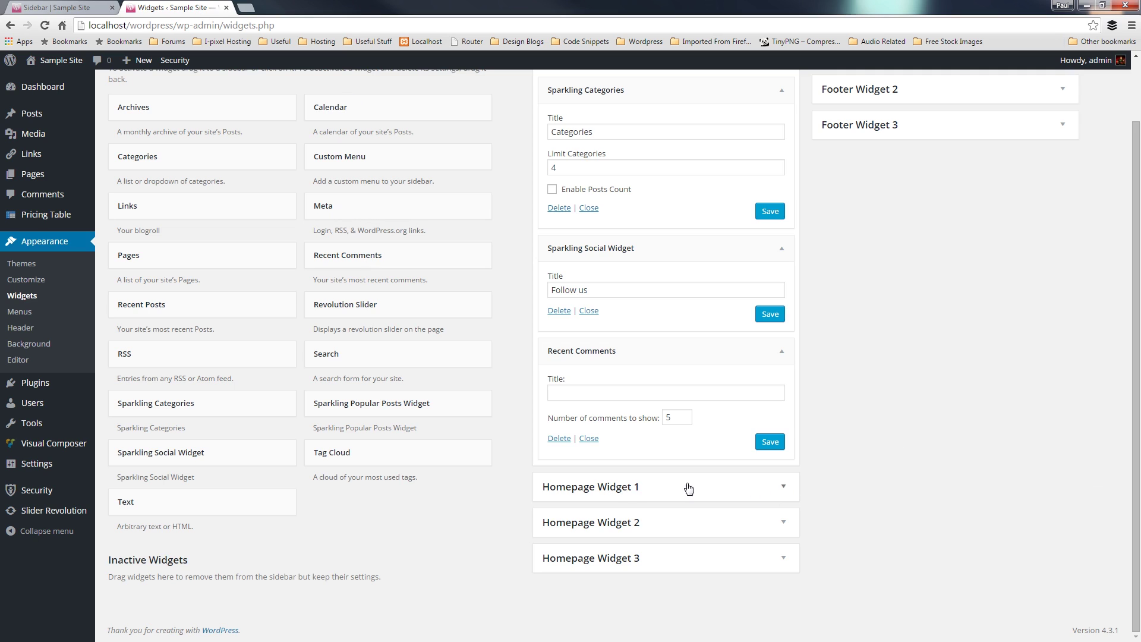
click(785, 489)
scroll(854, 472, down, 1)
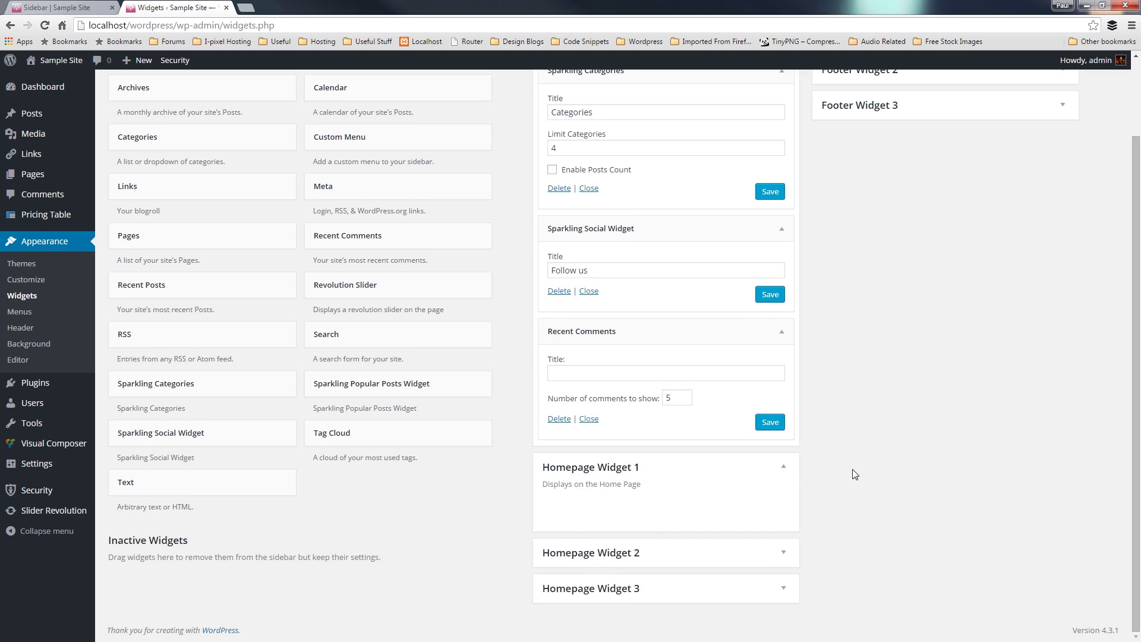
drag(335, 343, 608, 511)
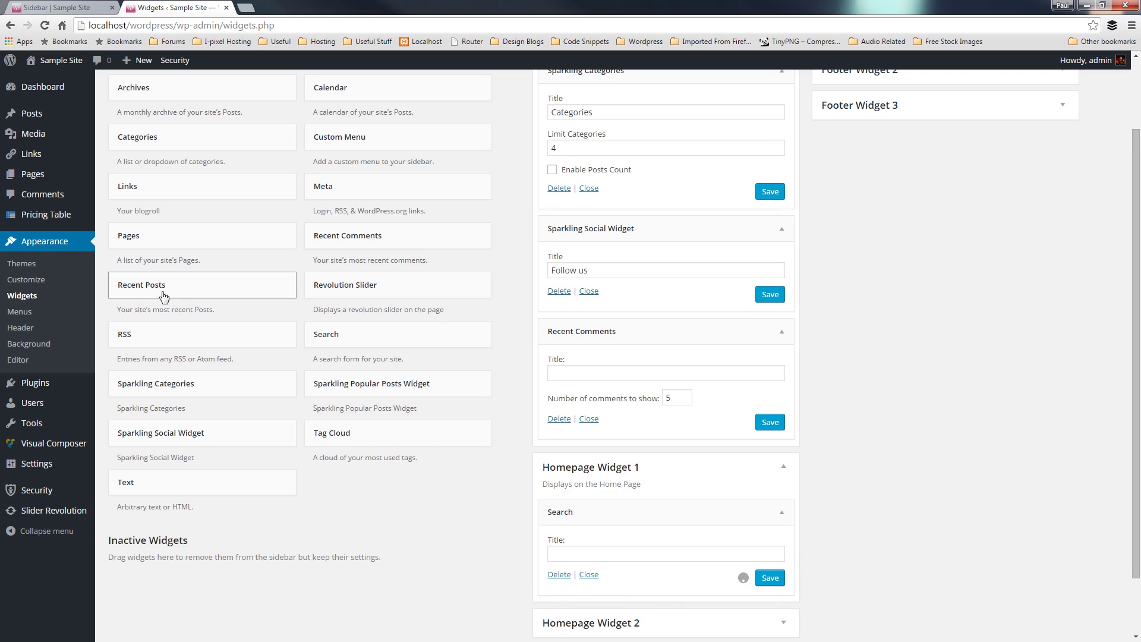
drag(157, 238, 602, 598)
drag(153, 95, 688, 591)
scroll(883, 541, up, 2)
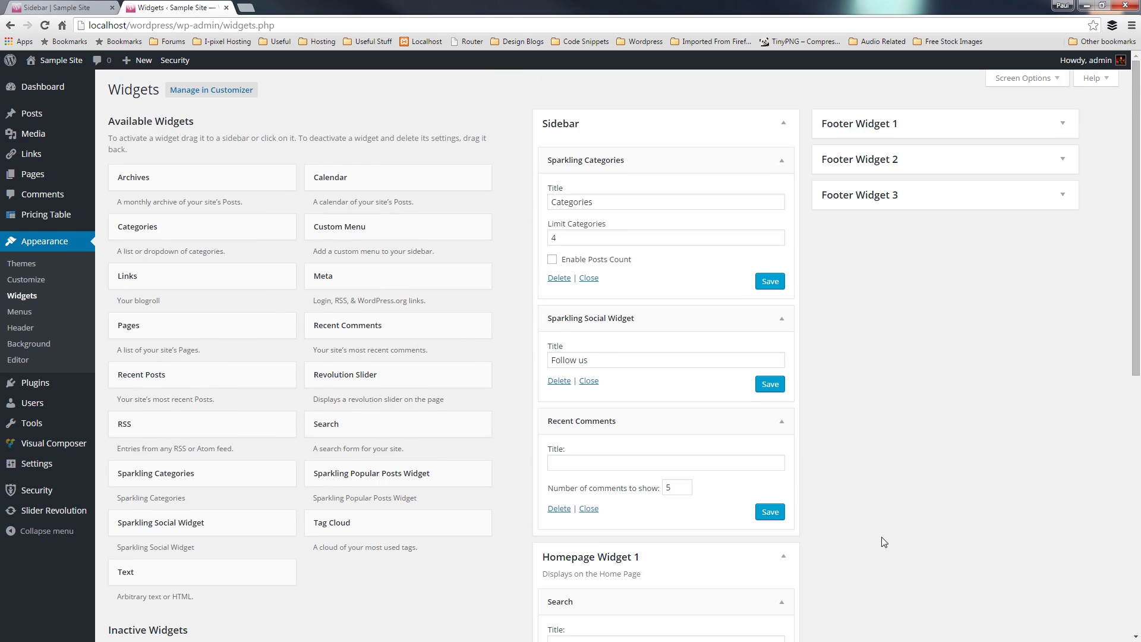
scroll(891, 469, down, 8)
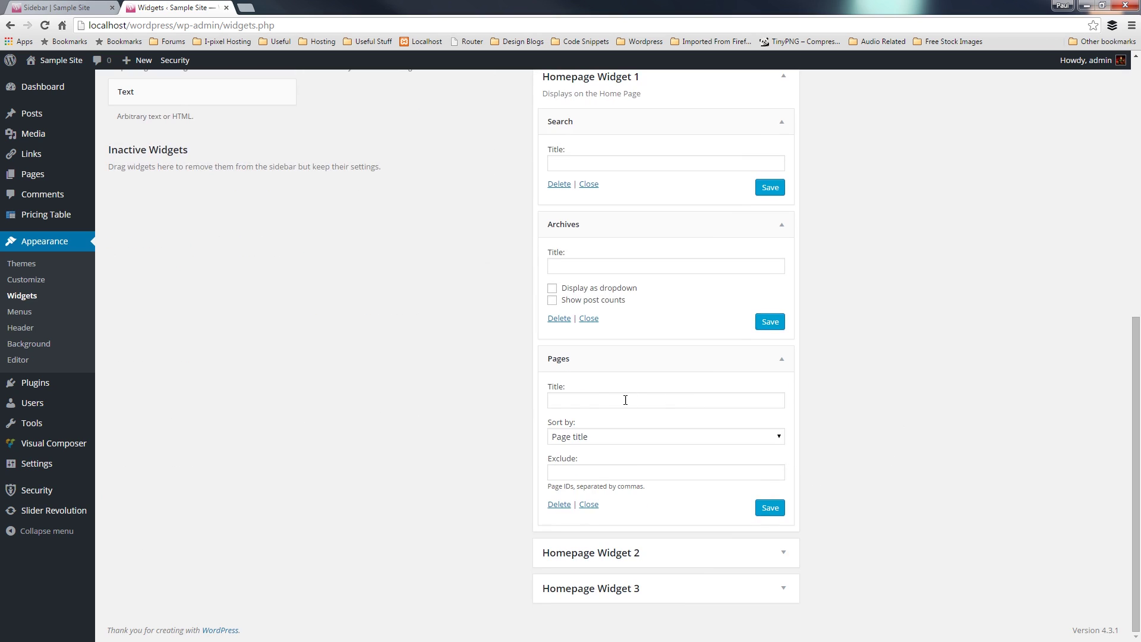
Step: Title the Pages widget 'Pages' and the Archives widget 'Archivex'
click(592, 406)
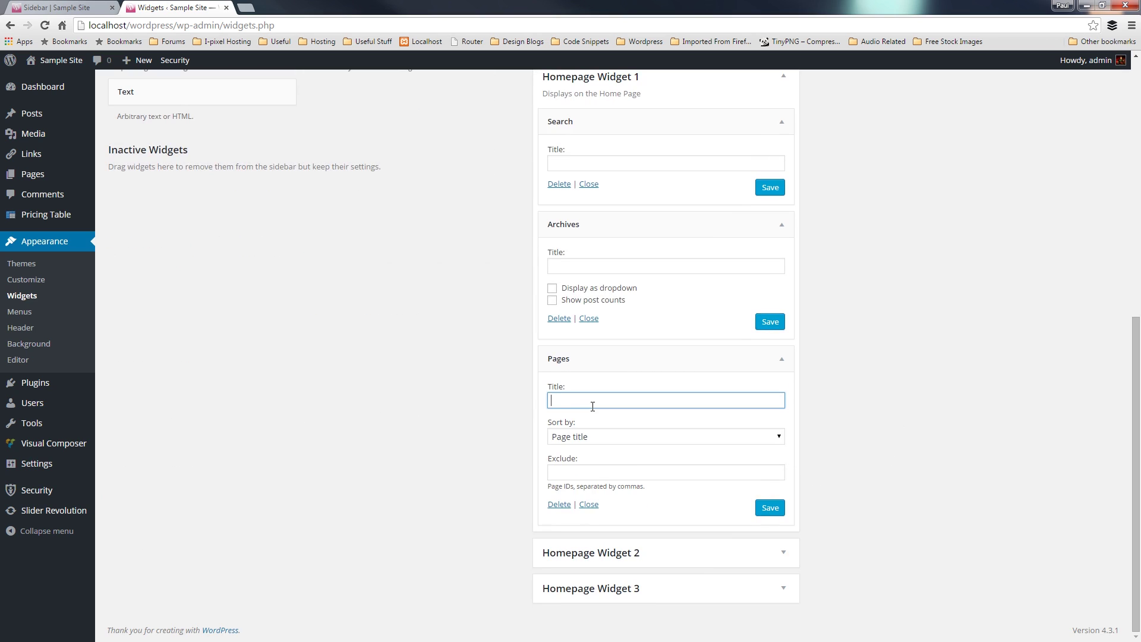
text(Paget)
key(BackSpace)
text(s)
click(594, 262)
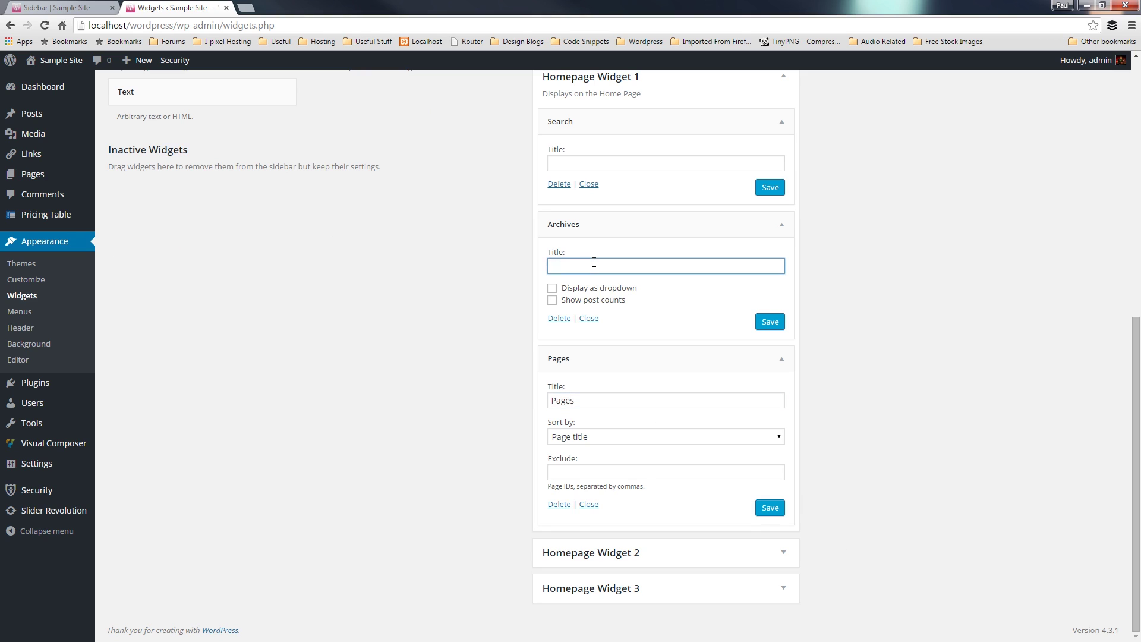
text(Archivex)
Step: Save the Search and Archives widgets in Homepage Widget 1
scroll(532, 311, up, 8)
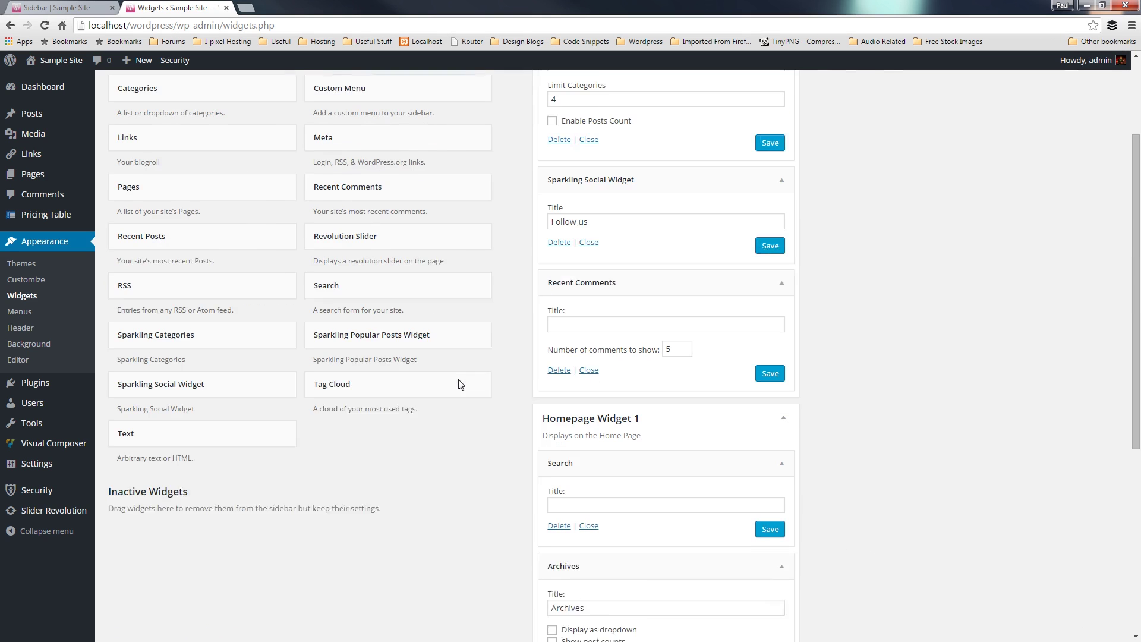
scroll(961, 317, down, 7)
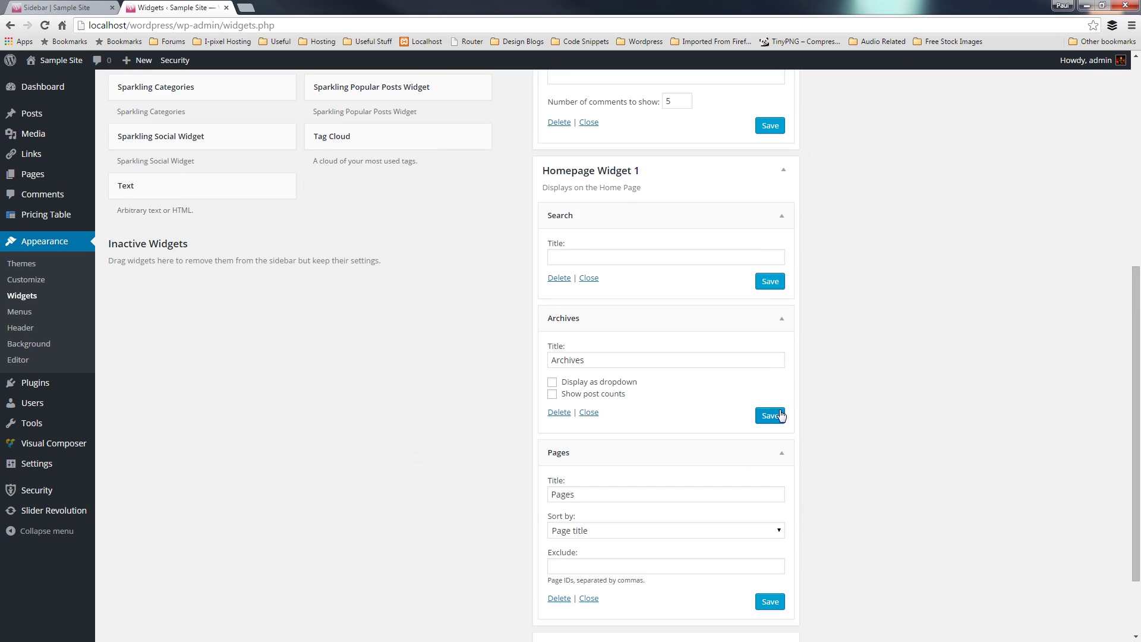
click(769, 282)
click(771, 418)
Step: Save the Pages widget, then start a new page 'Sidebar2' in the Visual Composer backend editor
click(767, 601)
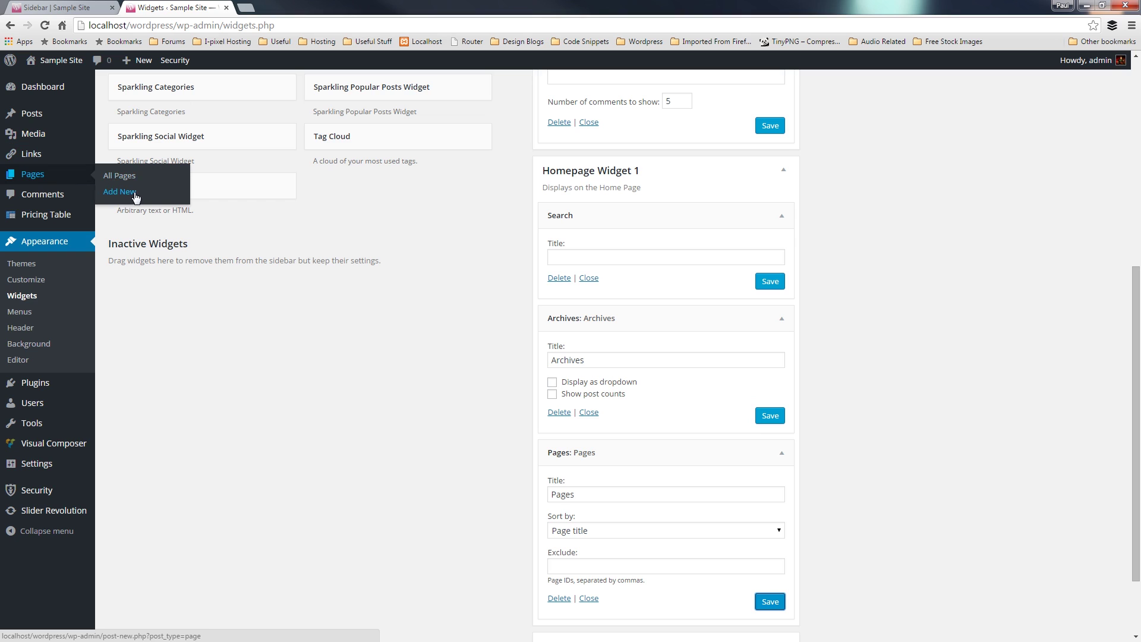
click(133, 192)
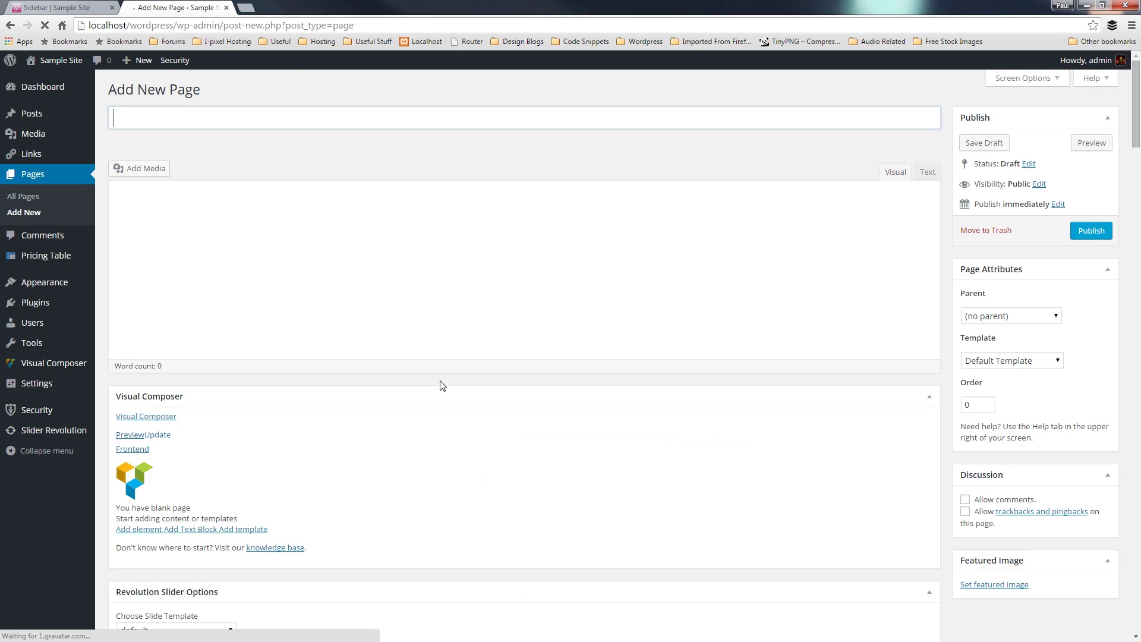
click(186, 119)
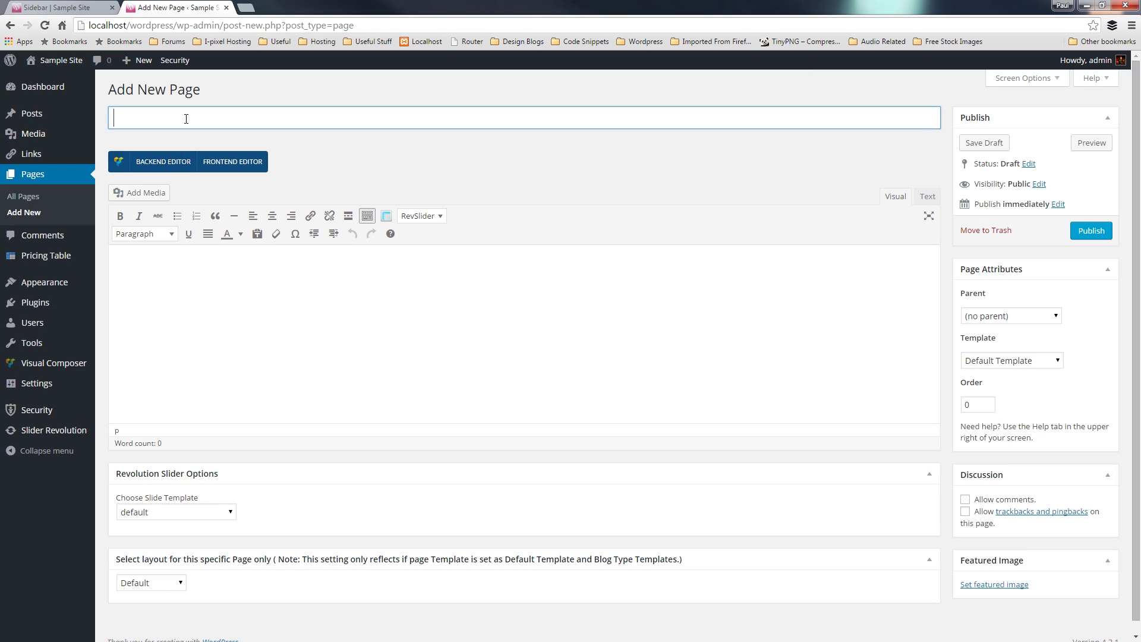
text(Sidebar2)
click(167, 163)
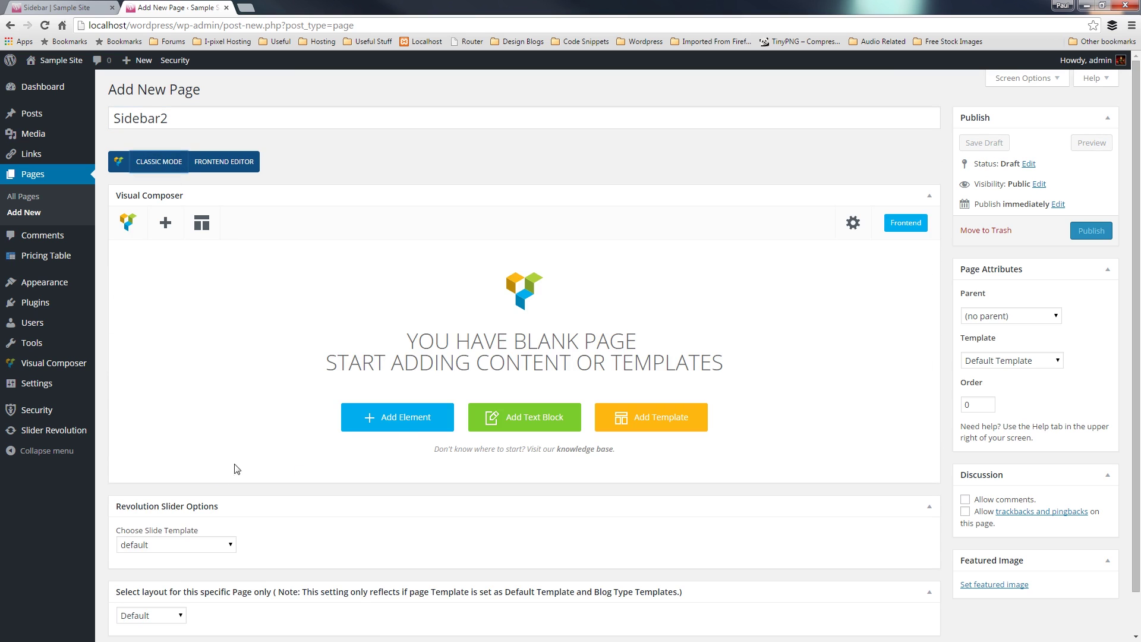
Step: Add a row split into 1/4 and 3/4 columns
click(394, 424)
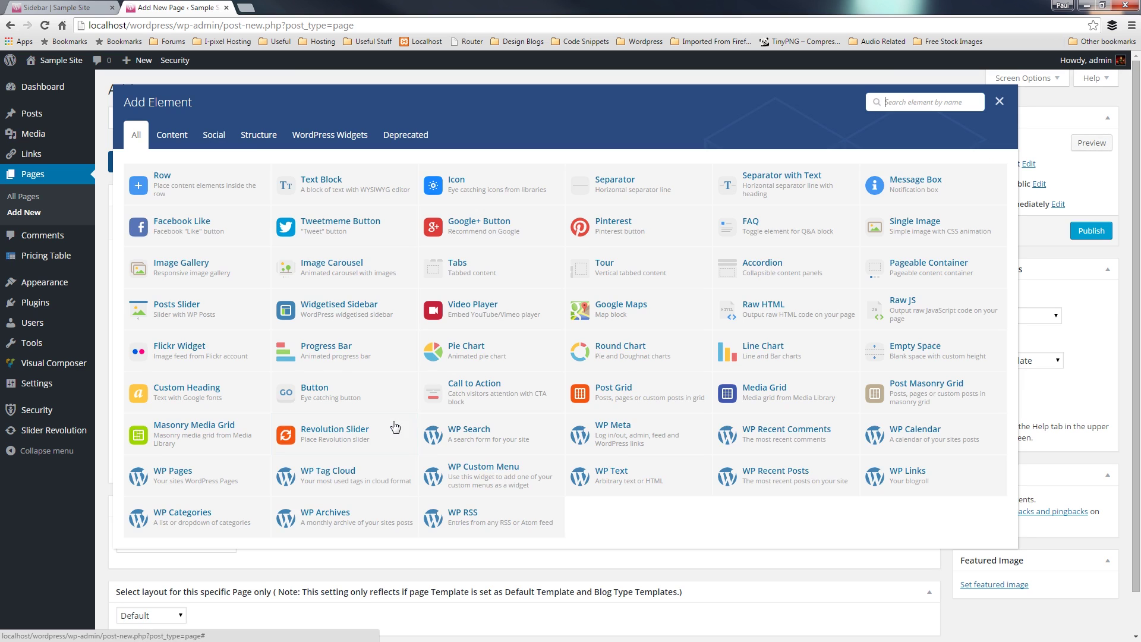
click(216, 191)
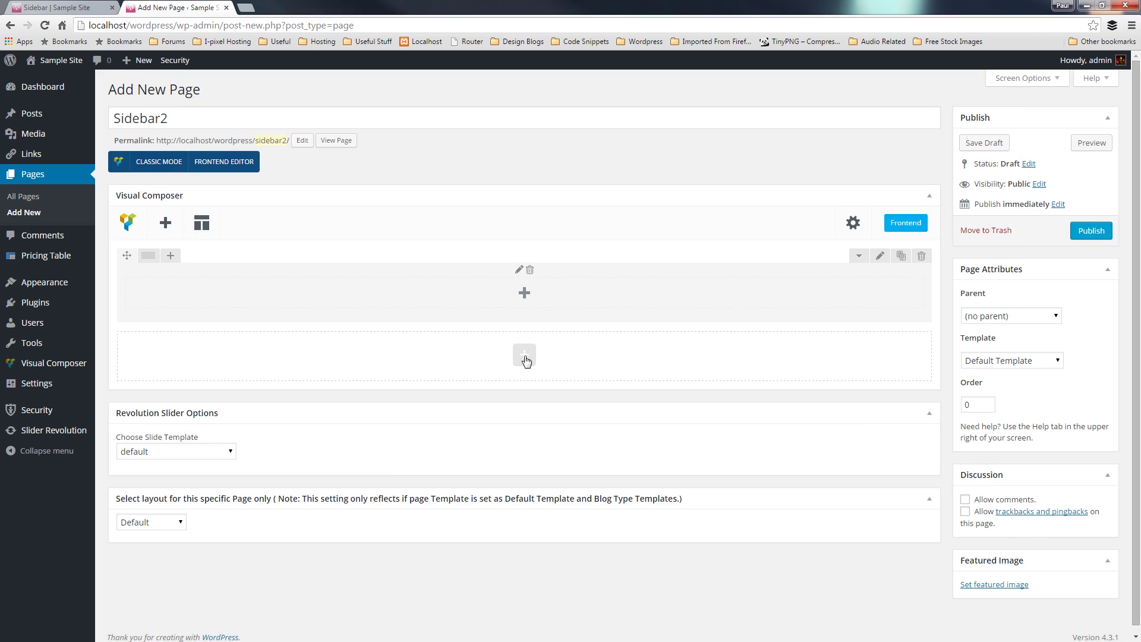
mouse_move(149, 255)
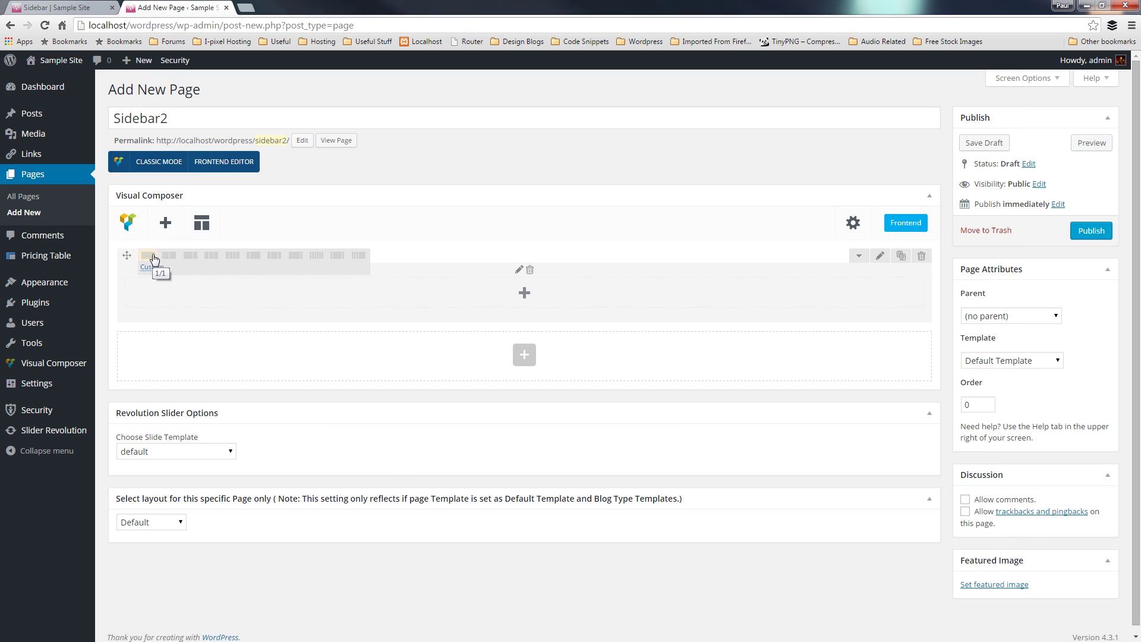
click(261, 261)
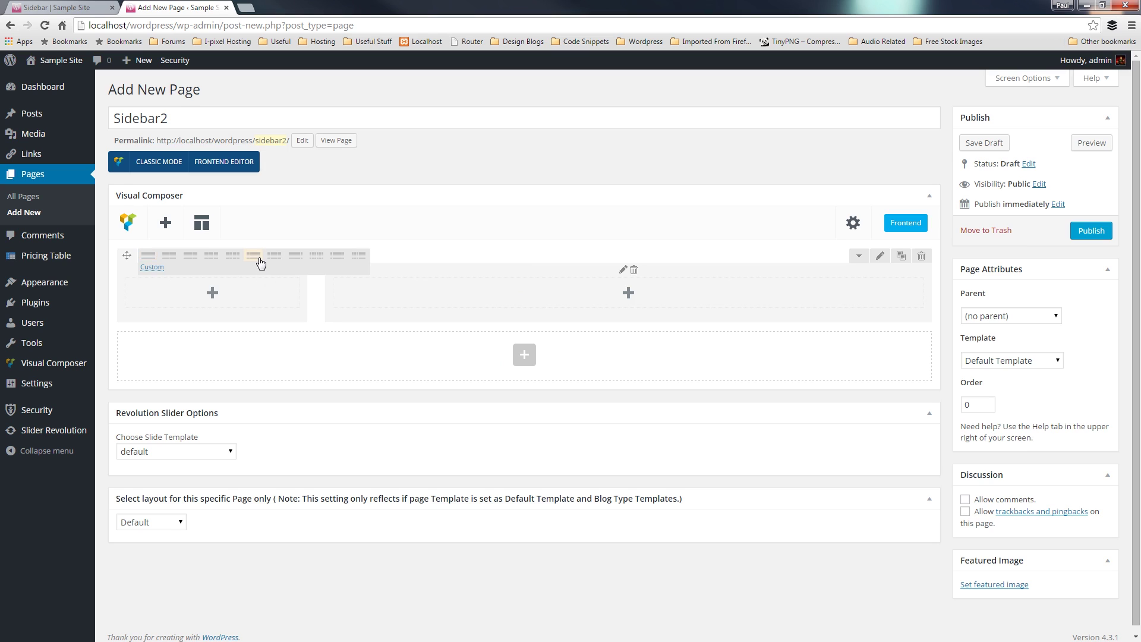
Step: Put a Widgetised Sidebar showing Homepage Widget 1 in the narrow left column
click(212, 293)
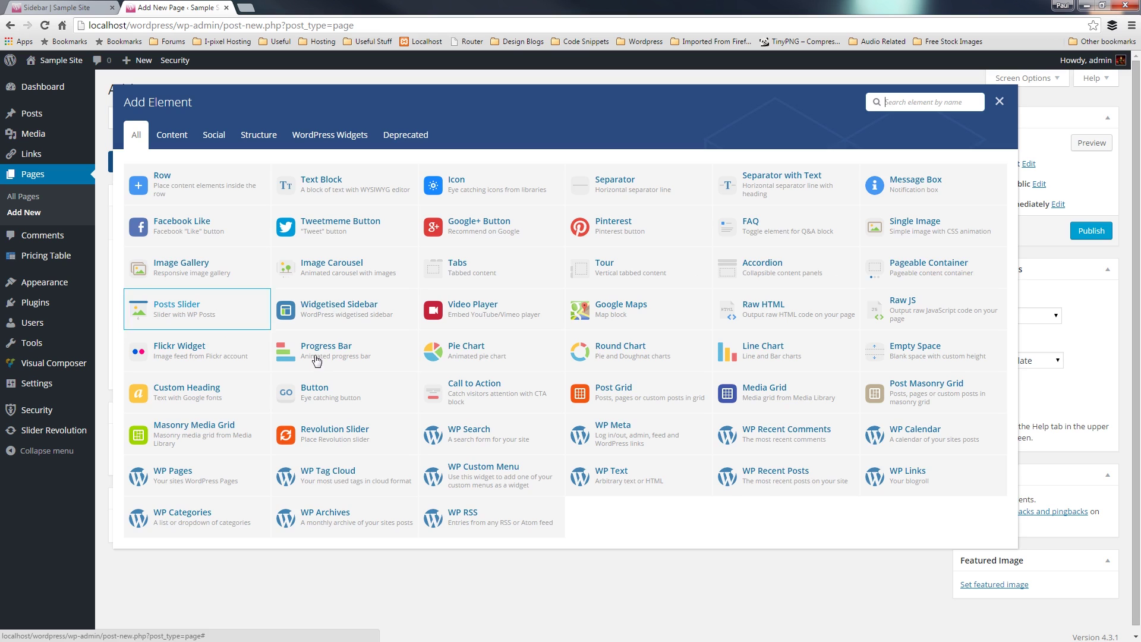
click(335, 315)
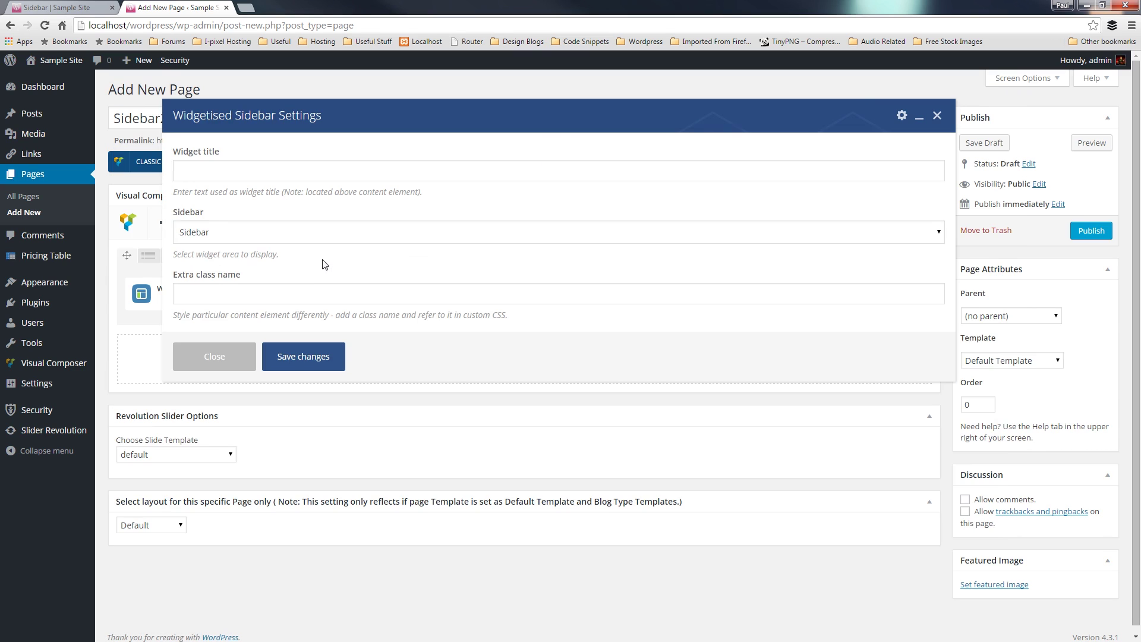
click(258, 237)
click(250, 262)
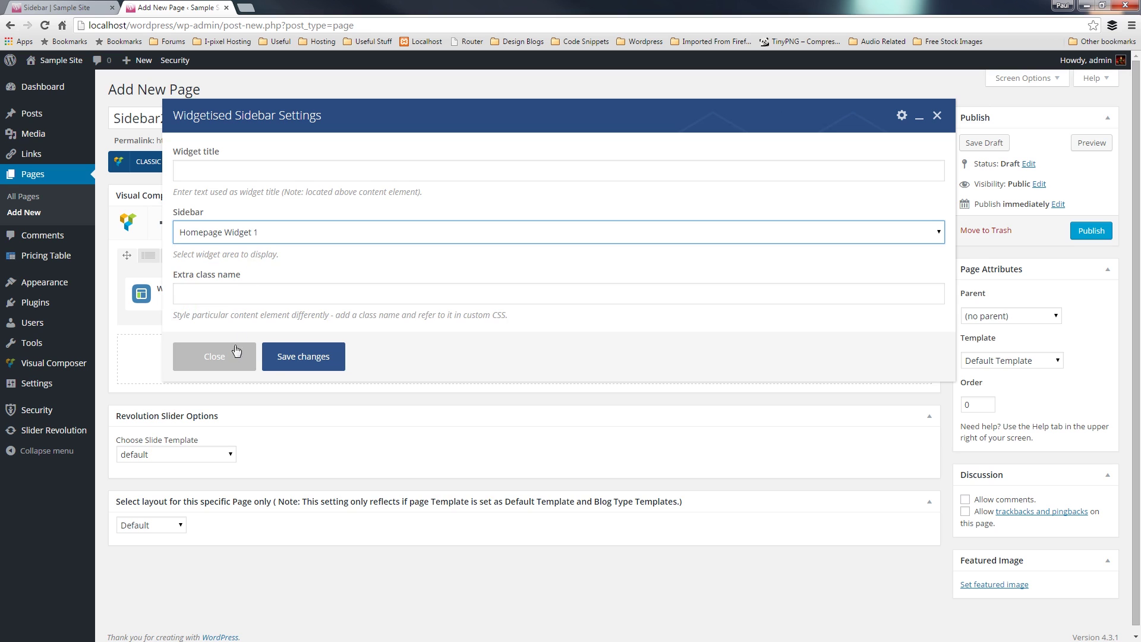
click(315, 360)
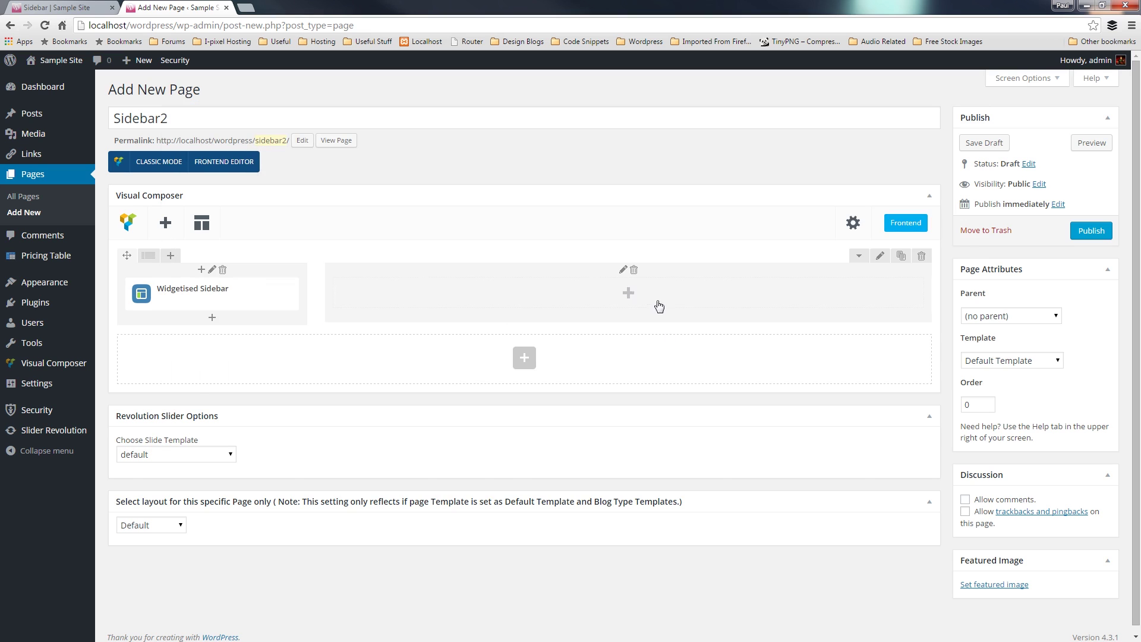
Step: Add a Text Block with default text to the wide right column
click(629, 293)
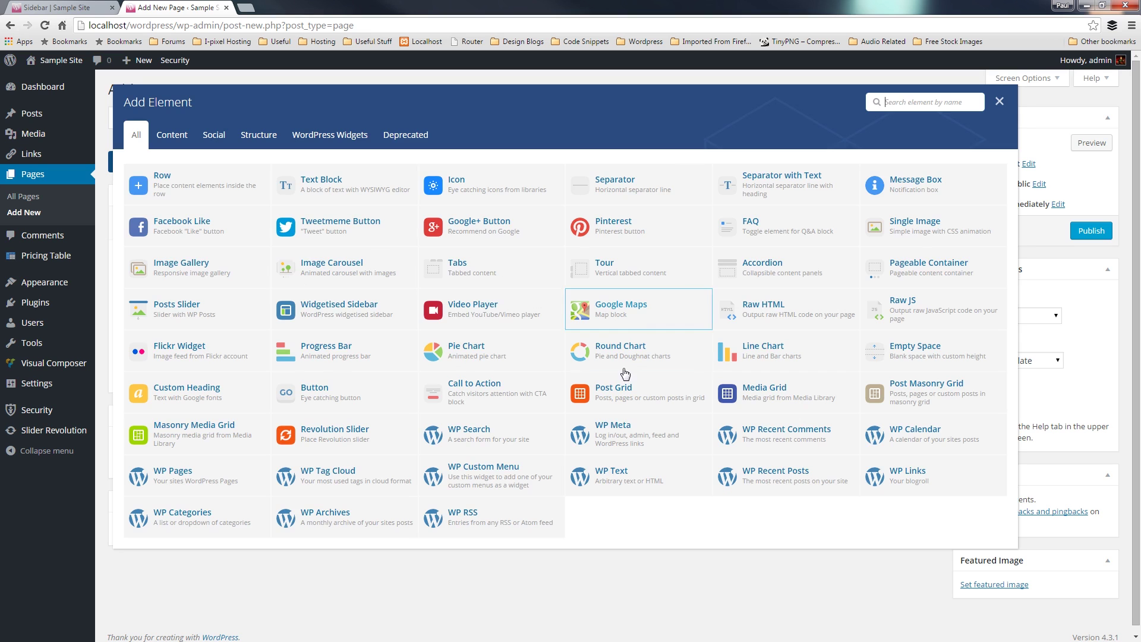
click(315, 190)
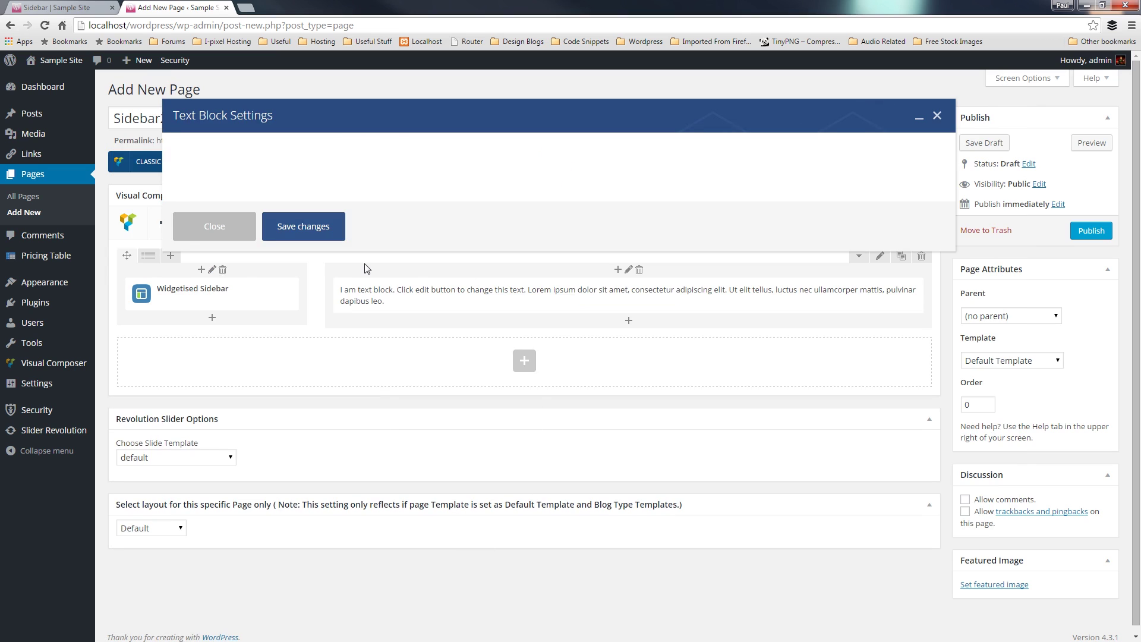
key(Escape)
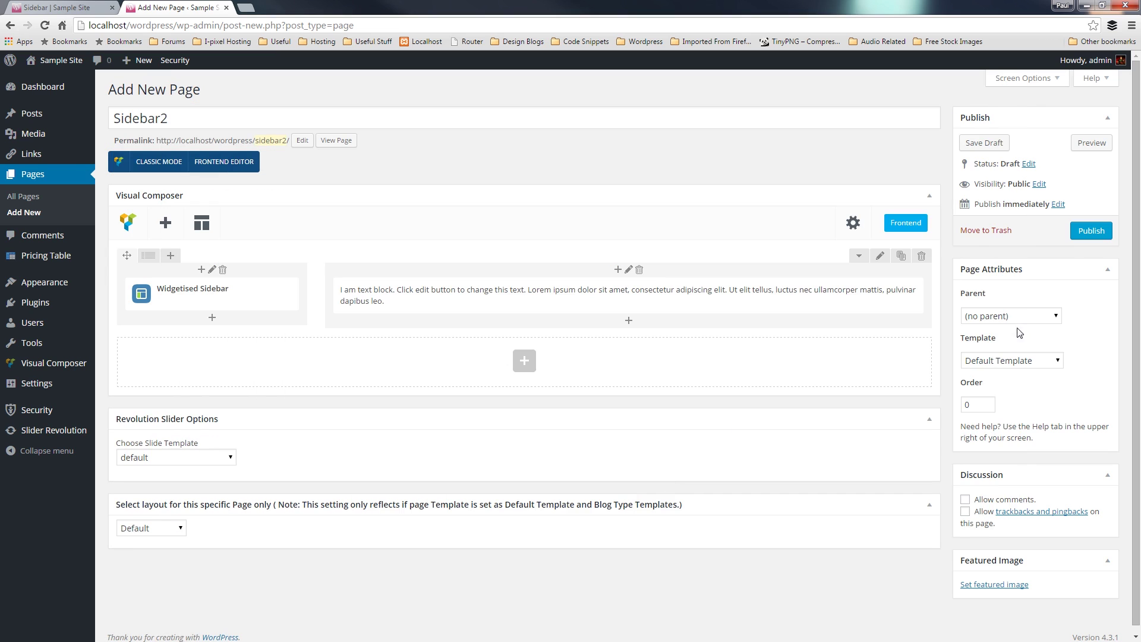
Step: Set the Full-width (no sidebar) template and publish Sidebar2
click(1036, 360)
click(1014, 386)
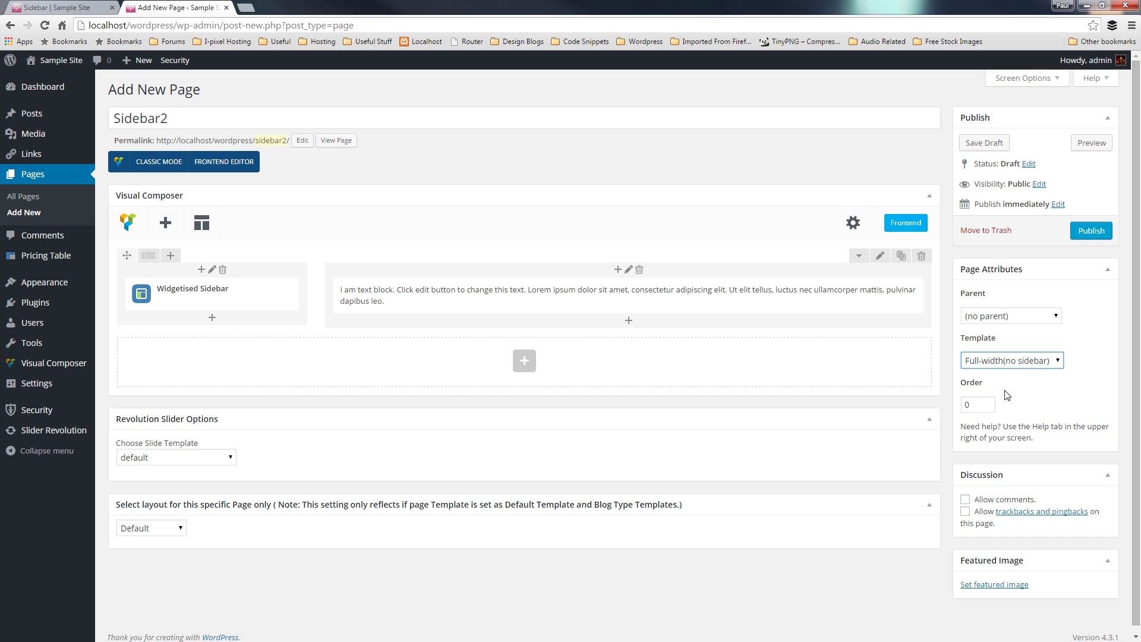
click(1091, 230)
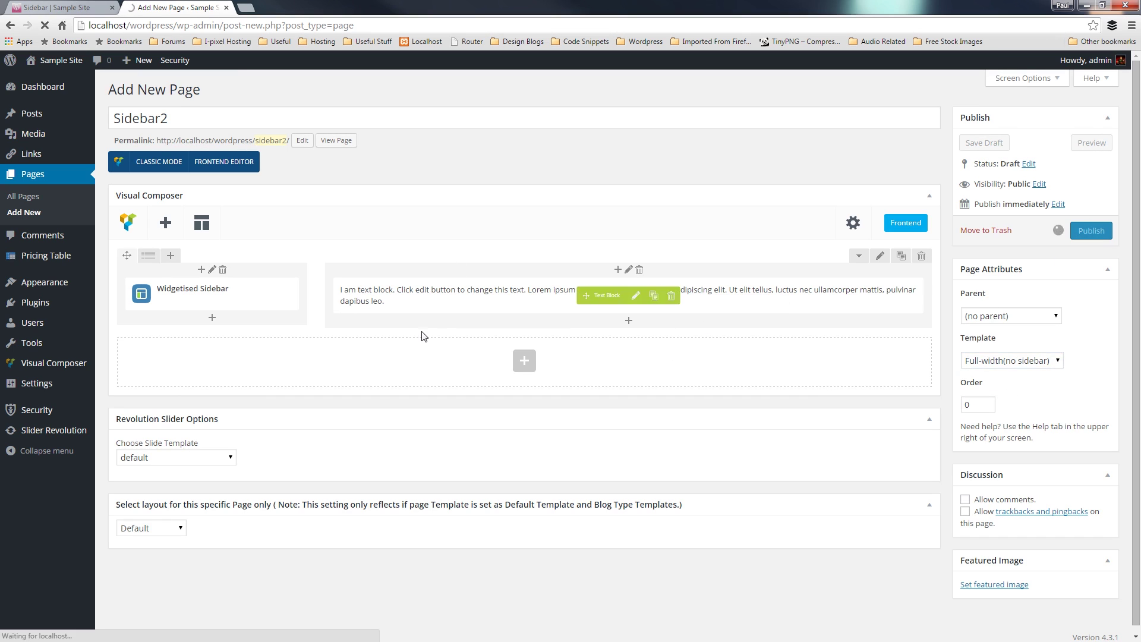
Step: Load localhost/wordpress/sidebar2/ in the Sidebar tab to check the left sidebar widgets
click(61, 8)
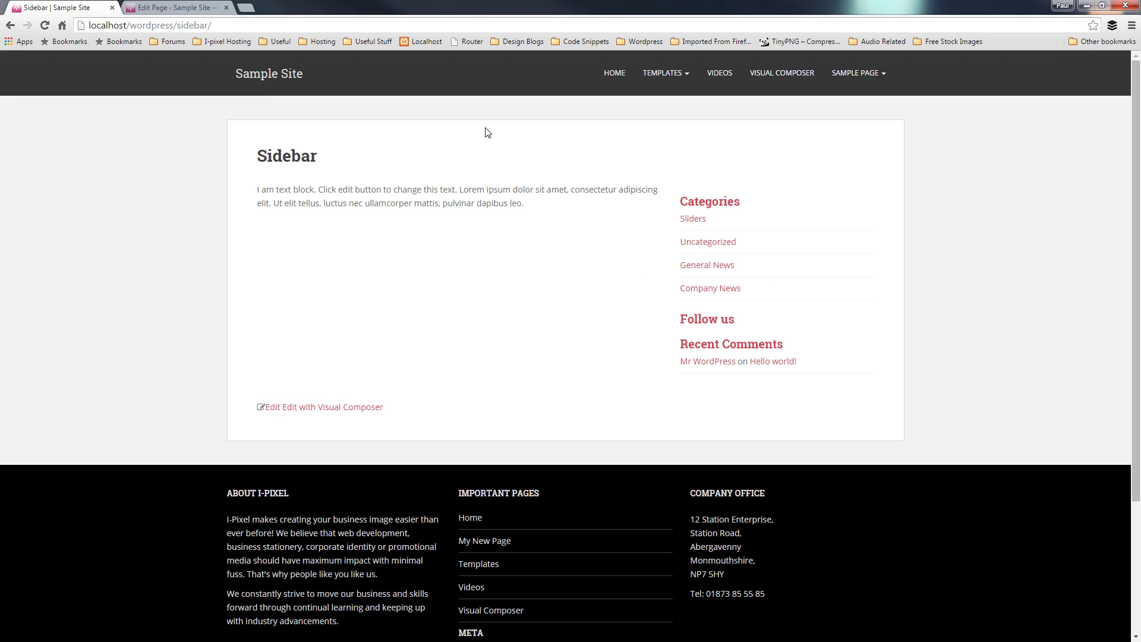
click(205, 23)
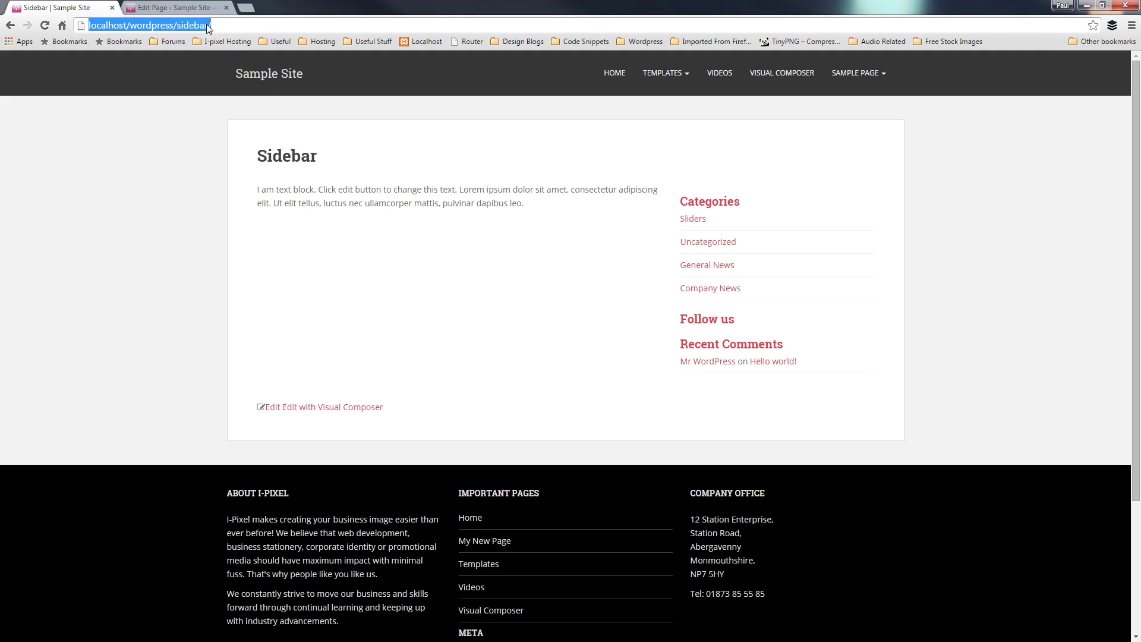
click(209, 25)
text(2/)
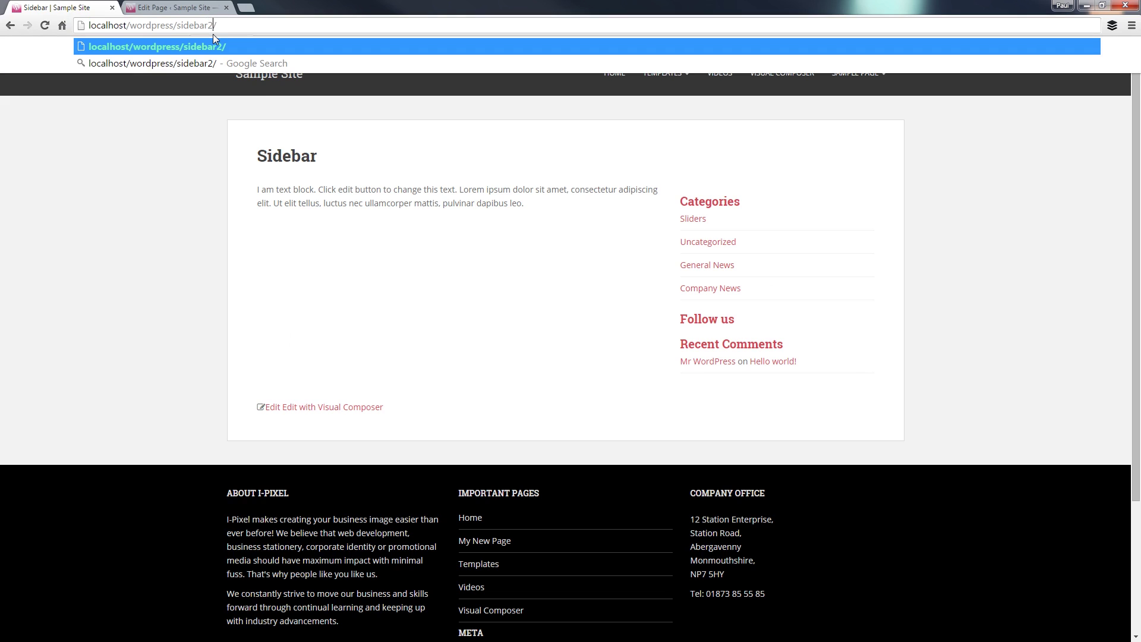
key(Return)
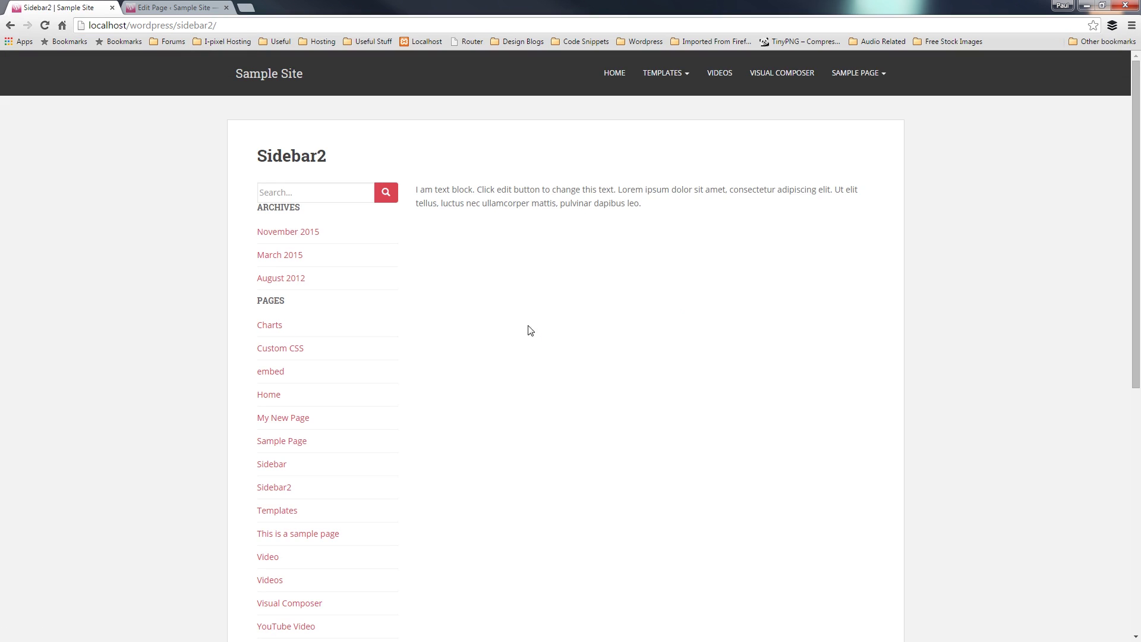
scroll(425, 252, down, 4)
scroll(448, 240, up, 4)
Step: Switch back to the Edit Page tab for Sidebar2
click(159, 8)
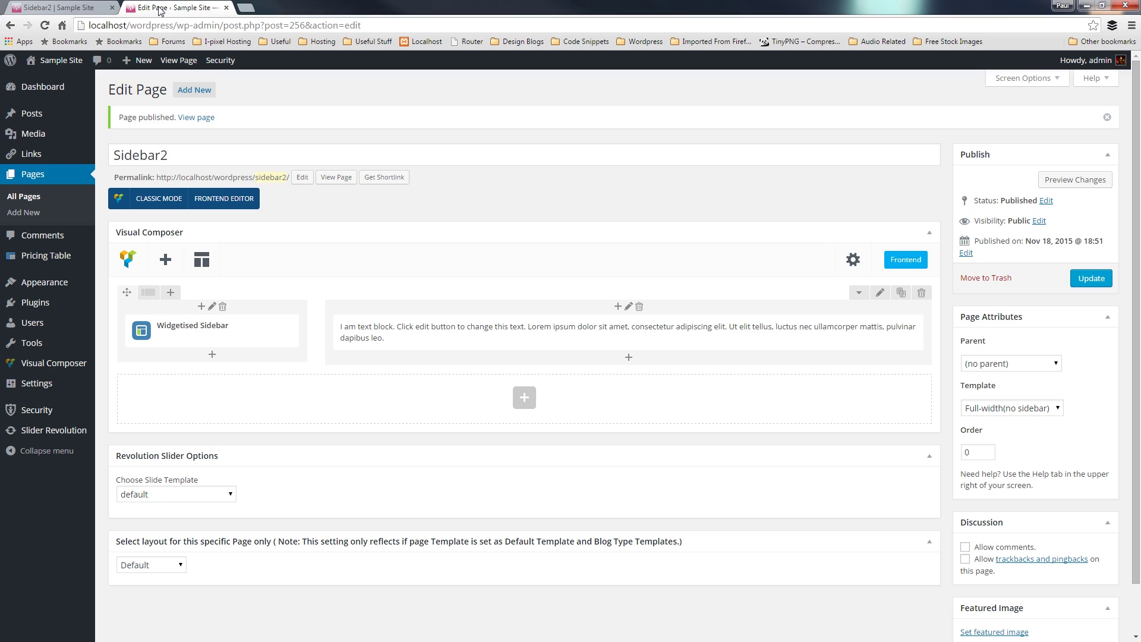